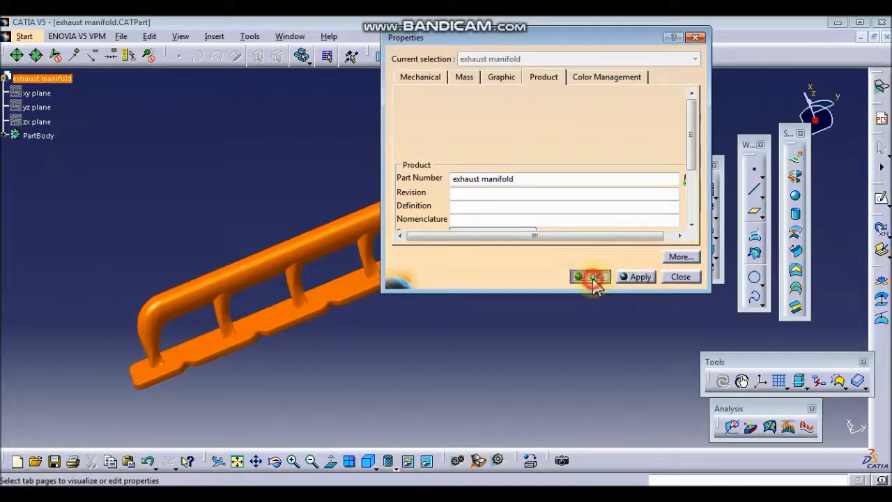
- Expand the PartBody in the tree and unhide the circle sketches Sketch.8 through Sketch.13
middle_drag(256, 296, 333, 274)
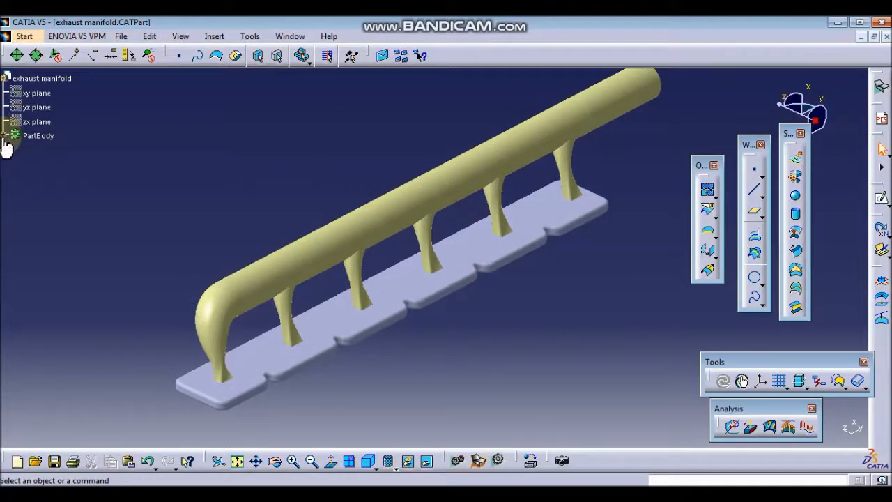
click(5, 137)
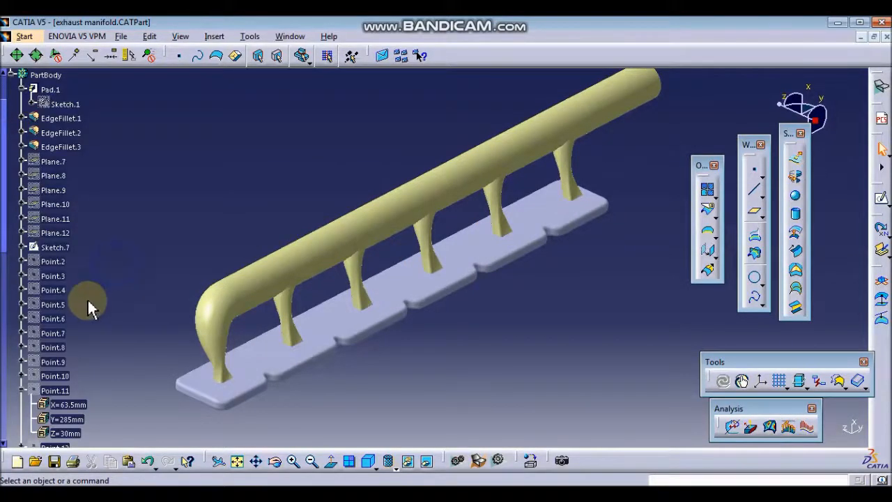
scroll(90, 299, down, 4)
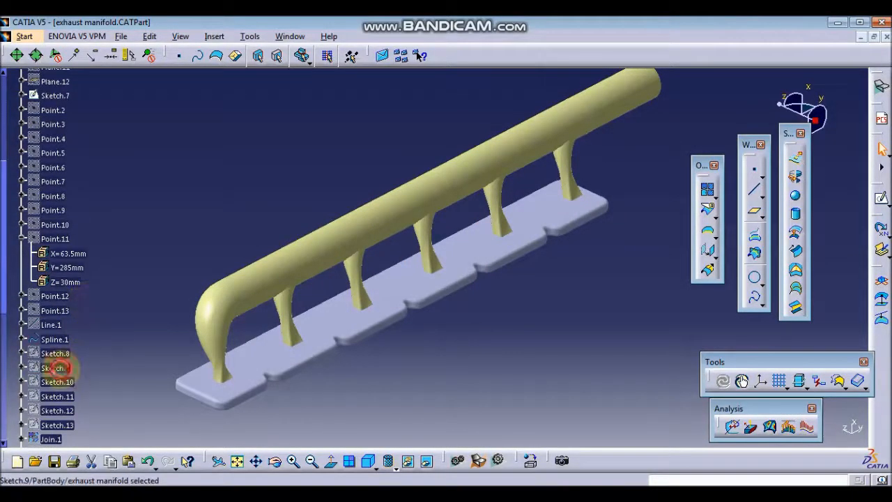
right_click(69, 353)
click(116, 119)
mouse_move(165, 264)
middle_down()
mouse_move(183, 262)
mouse_move(171, 287)
middle_up()
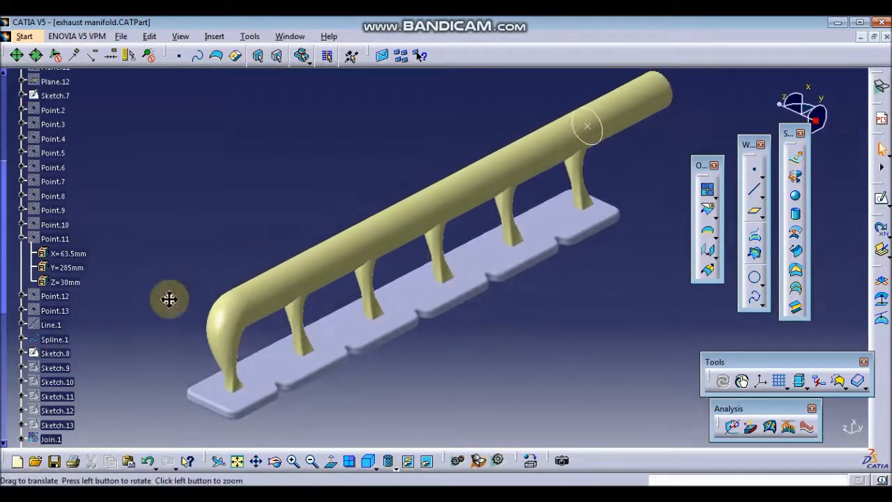
right_click(60, 367)
click(119, 133)
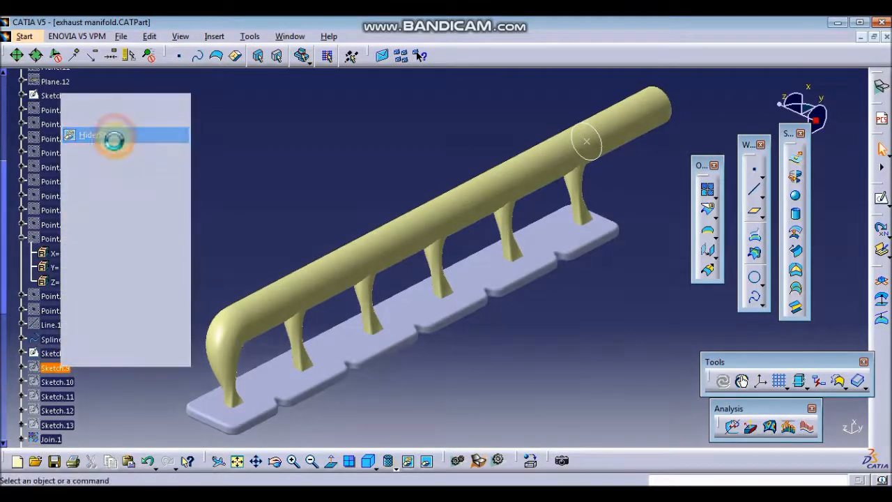
click(56, 382)
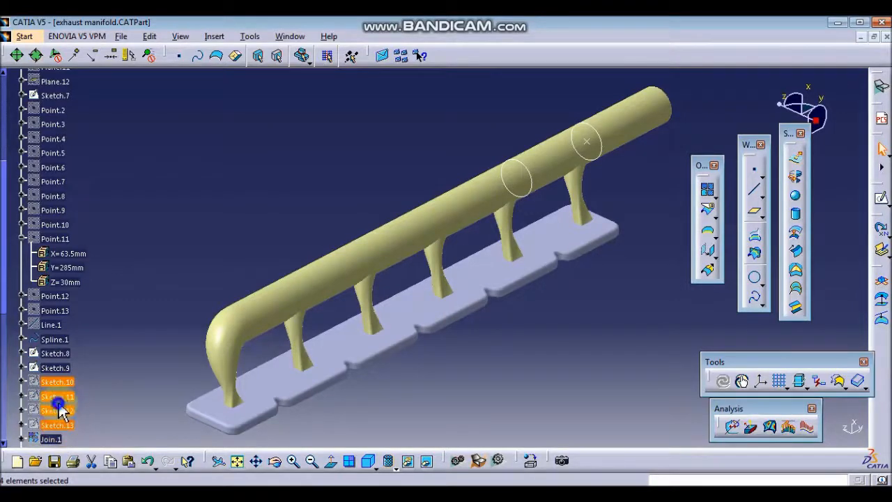
right_click(70, 402)
click(115, 164)
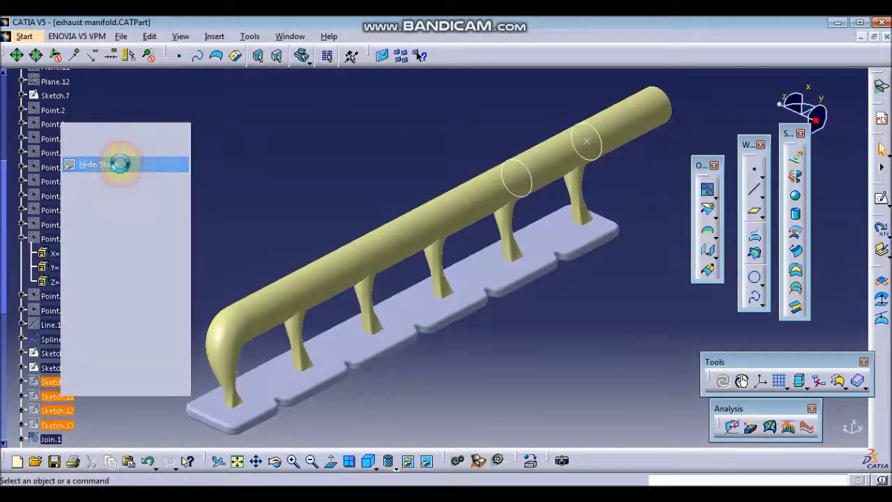
- Delete the end extrusion, the main pipe surface and the runner surfaces above the base plate, including all their children
middle_drag(338, 278, 657, 205)
click(648, 163)
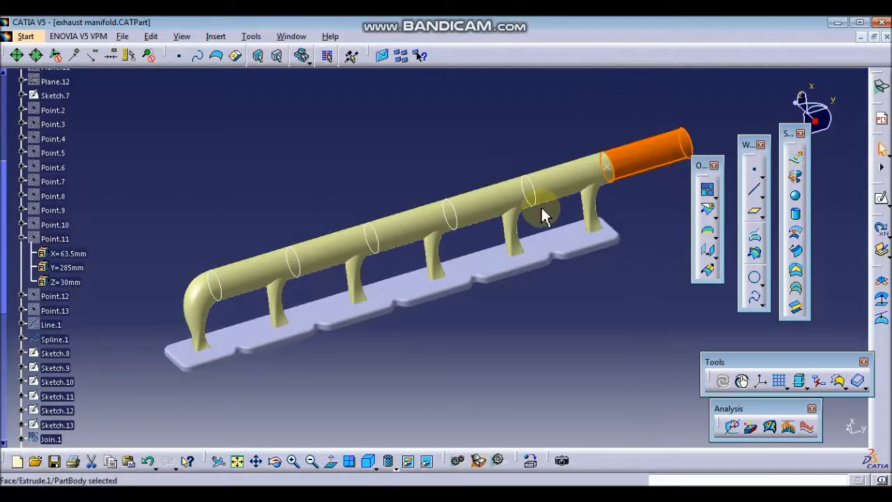
ctrl+click(573, 191)
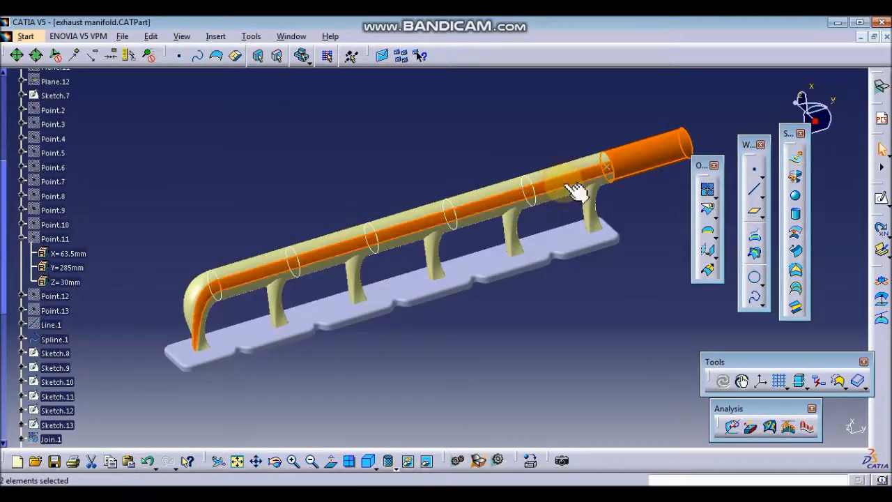
ctrl+click(519, 230)
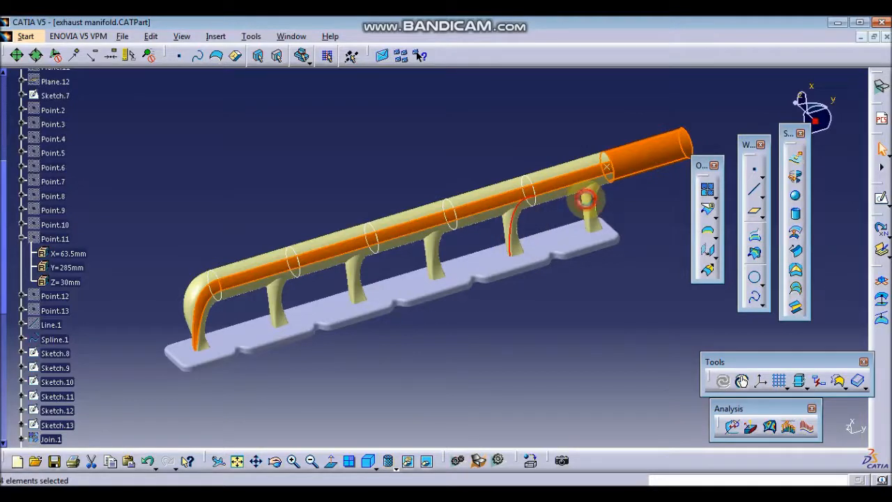
right_click(590, 202)
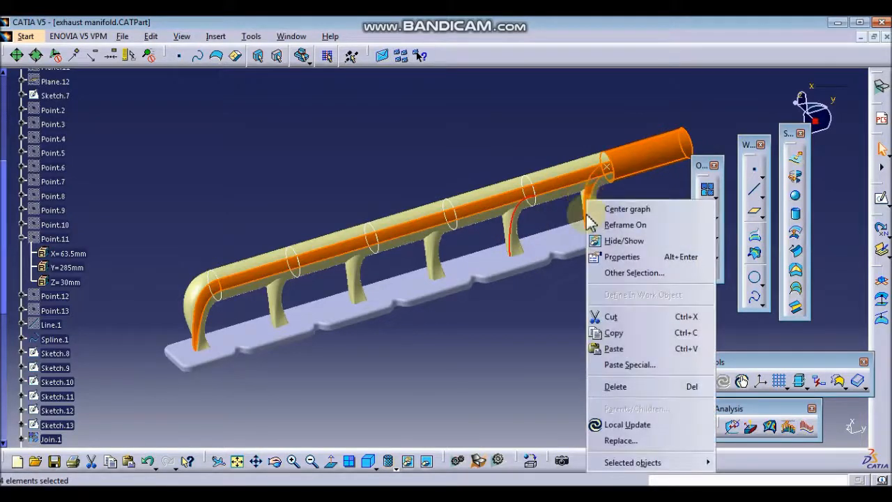
click(639, 388)
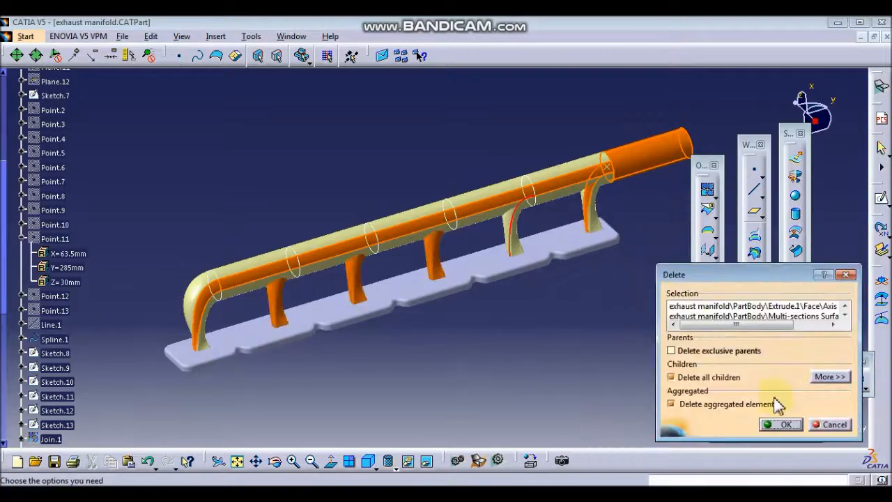
click(771, 423)
- Unhide Line.1 and Spline.1, the centre curve of the deleted pipe
middle_drag(418, 345, 462, 280)
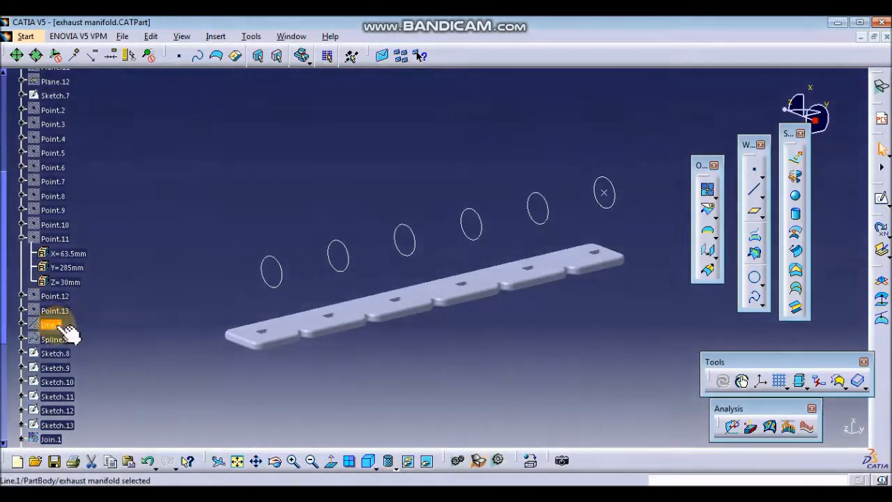
right_click(75, 352)
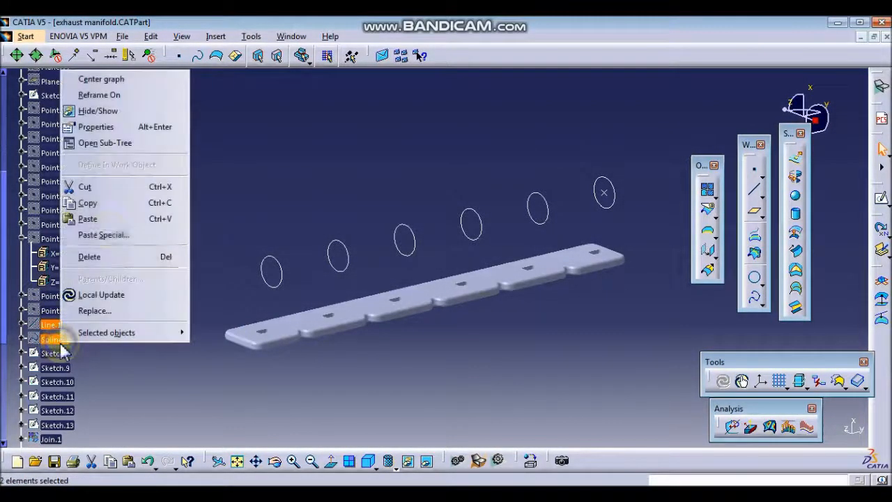
click(124, 113)
middle_drag(162, 240, 281, 311)
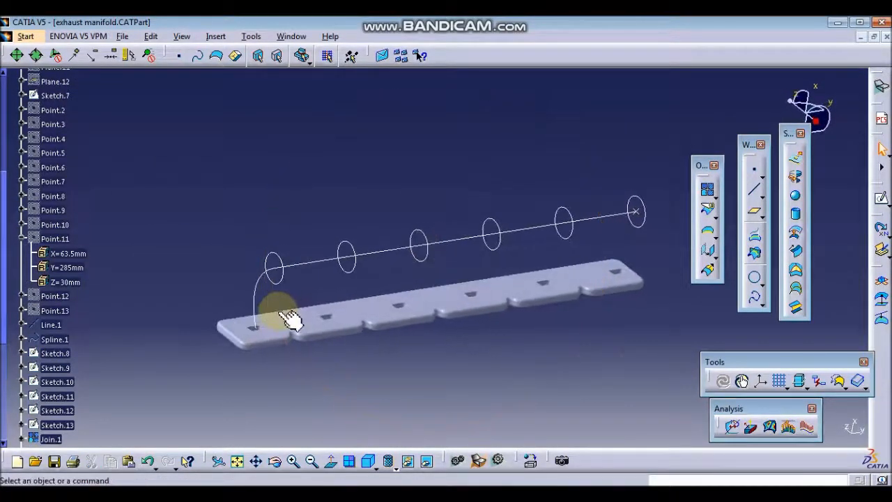
click(638, 218)
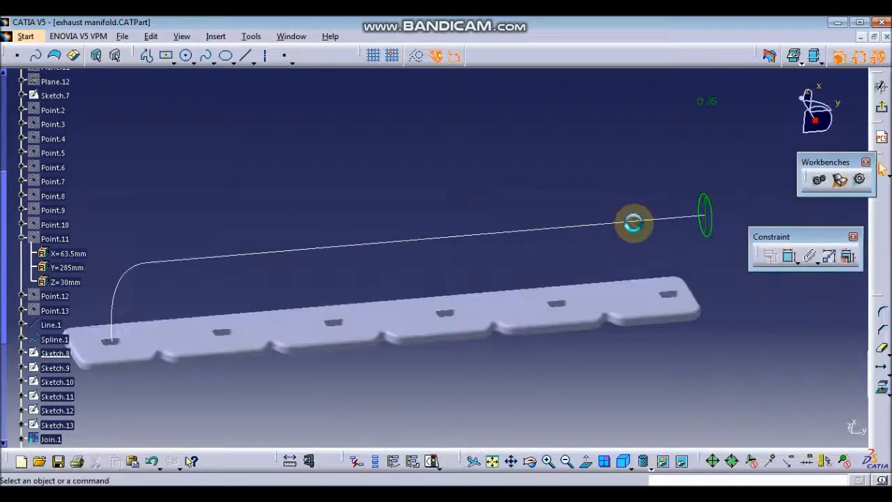
click(884, 112)
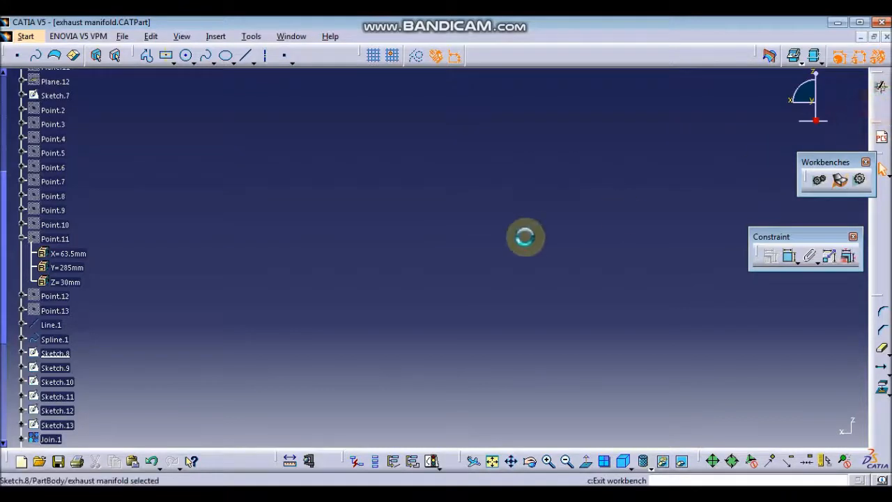
middle_drag(509, 302, 478, 255)
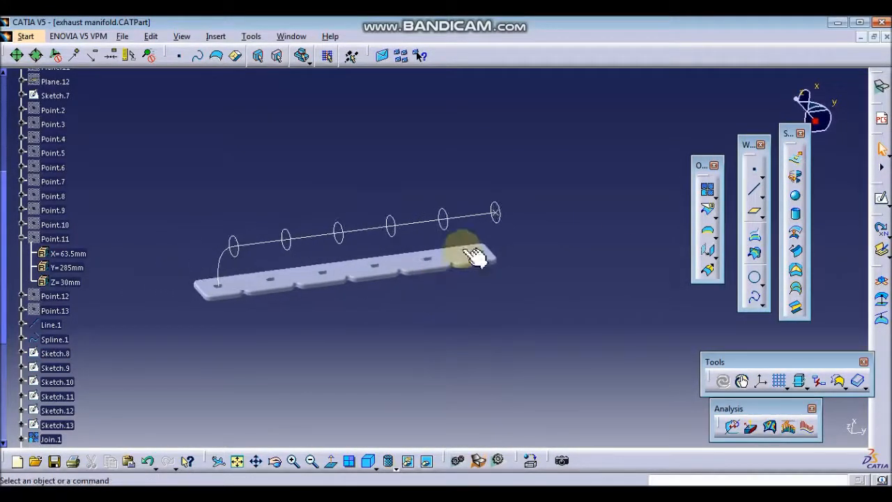
- Open Sketch.8 at the far end of the centre line, set its circle's diameter to 60 mm, and exit the sketch
click(443, 224)
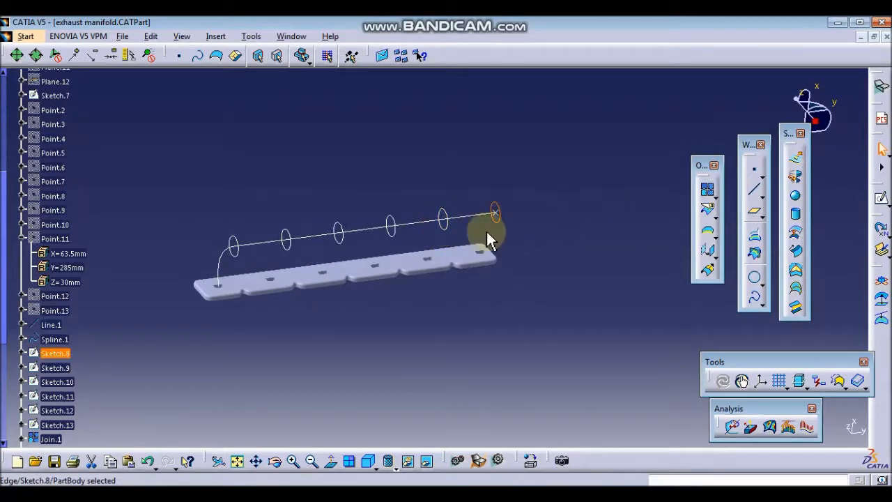
double_click(495, 219)
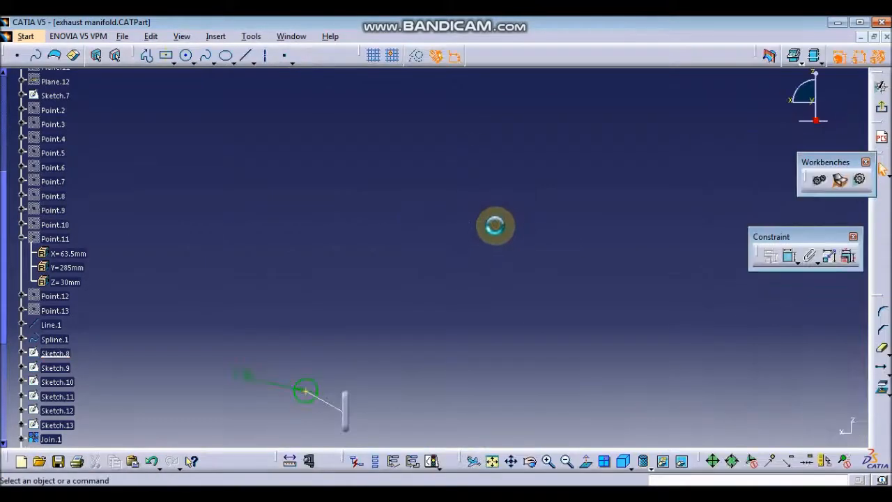
mouse_move(398, 342)
middle_down()
mouse_move(393, 239)
mouse_move(404, 211)
middle_up()
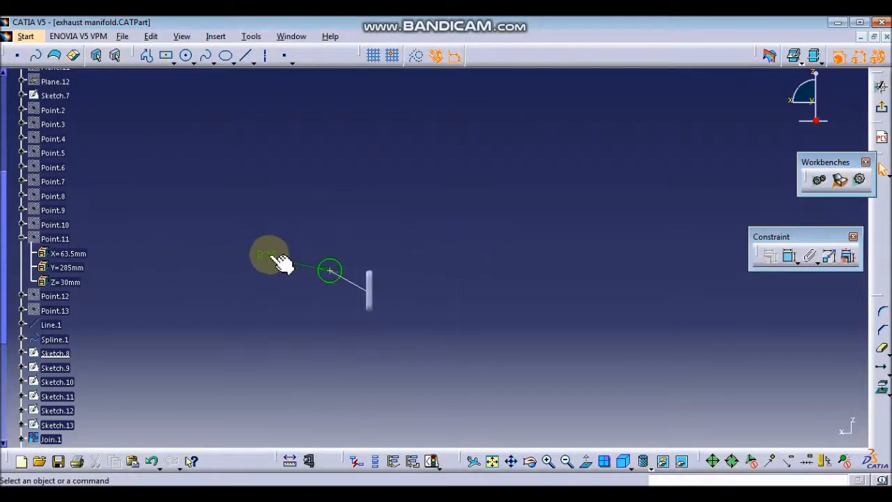
double_click(263, 255)
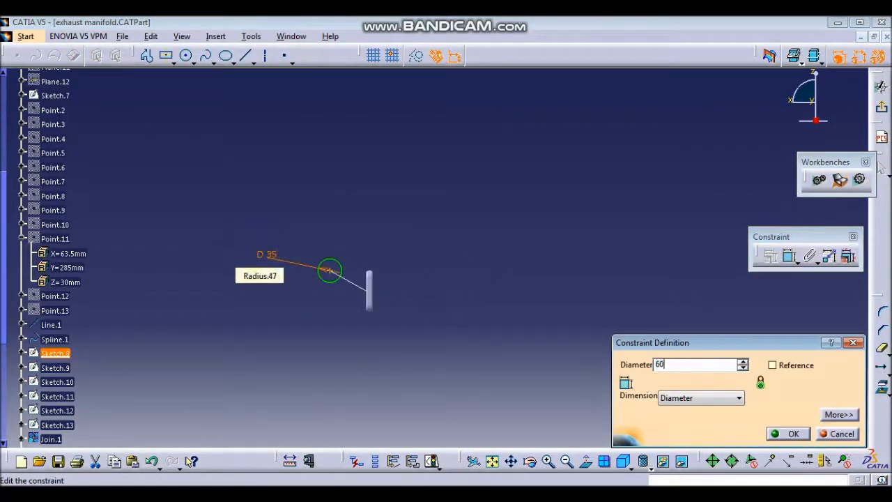
key(Return)
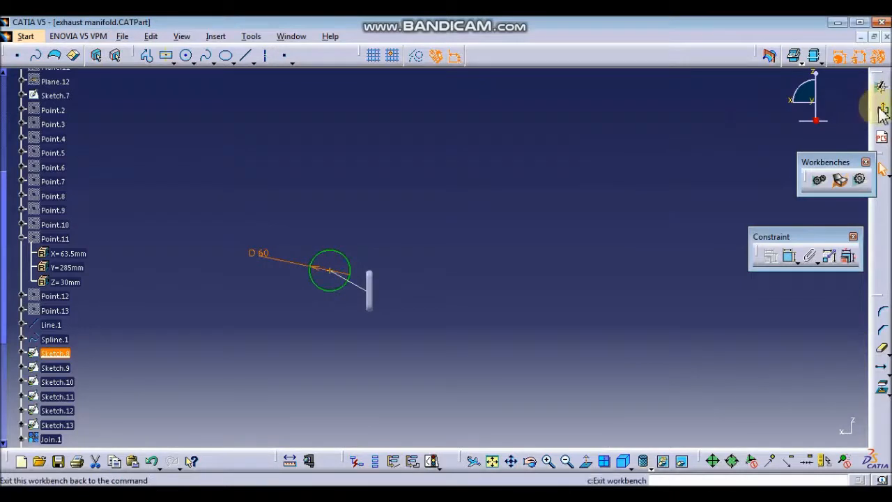
click(867, 113)
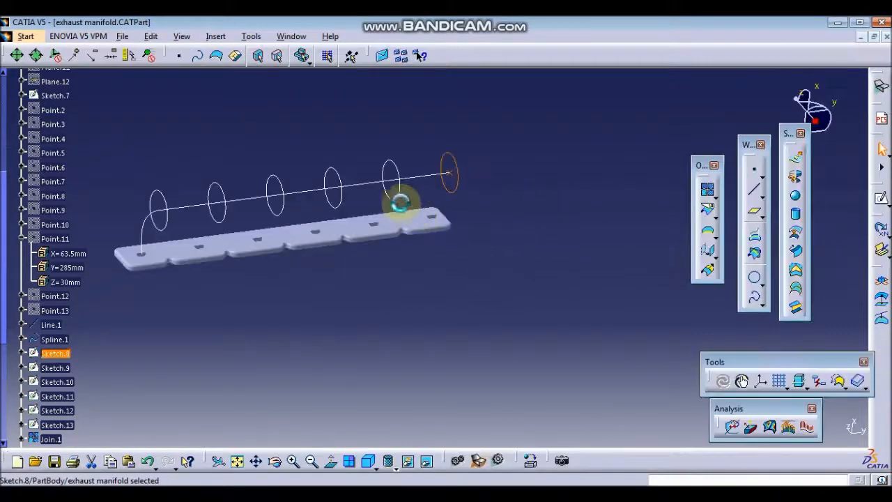
- Open Sketch.9, the section next to the end circle, and delete its projected circle
double_click(394, 199)
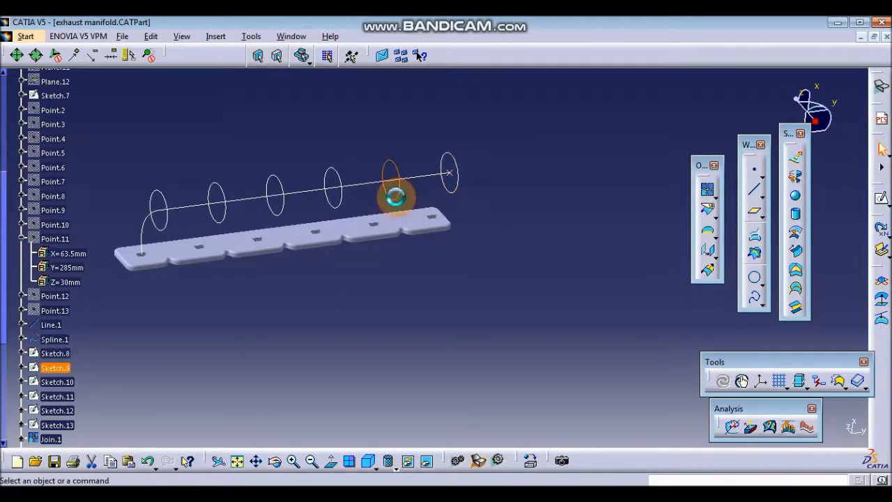
middle_drag(421, 185, 425, 296)
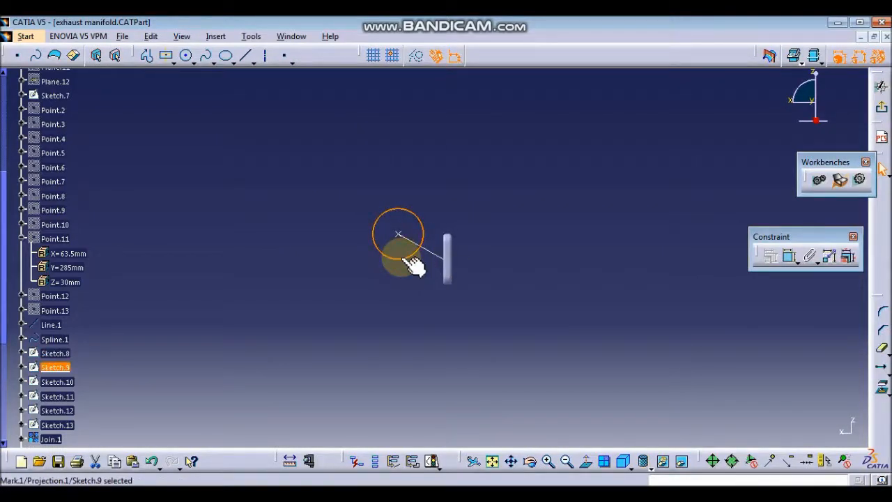
click(632, 305)
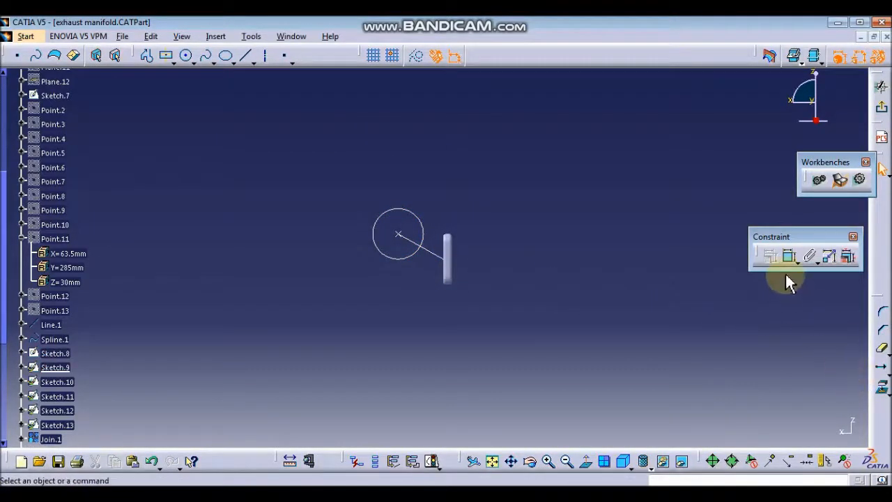
click(186, 57)
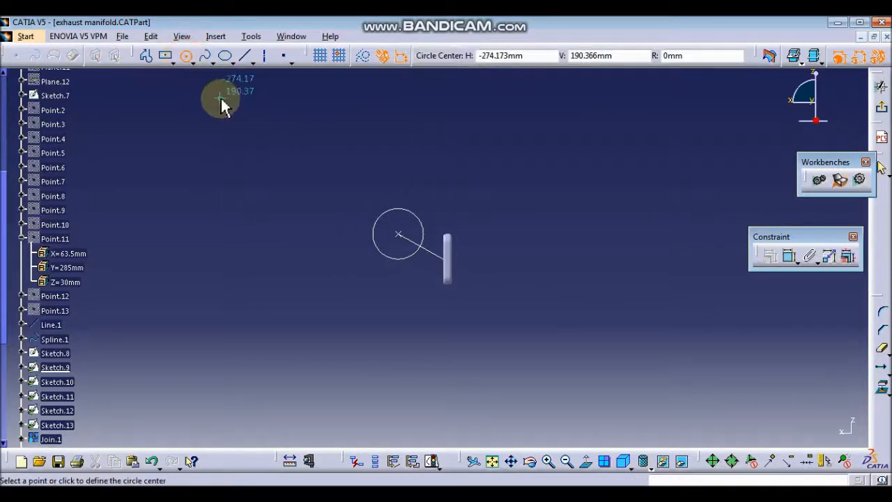
click(300, 236)
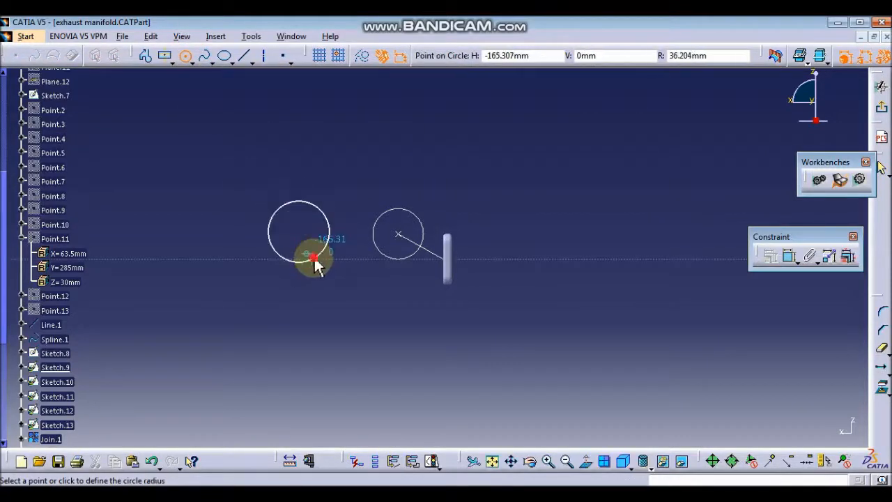
click(314, 259)
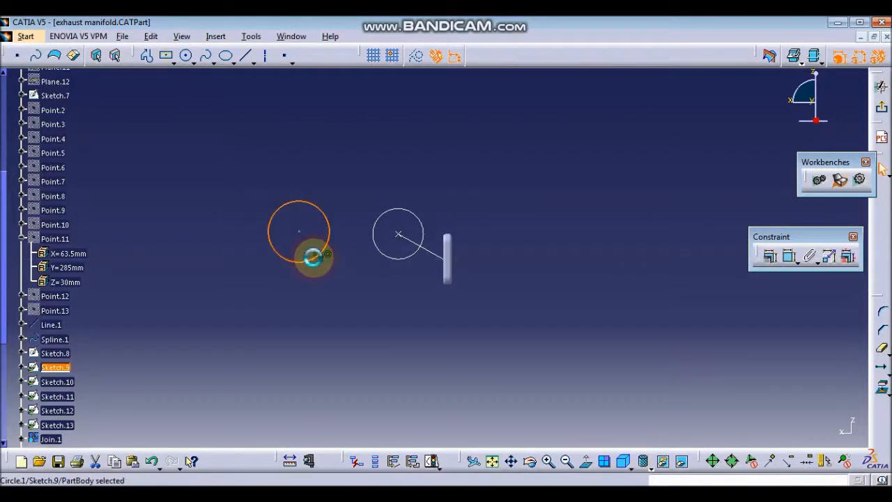
- Draw a new circle beside the Sketch.8 circle in Sketch.9 and dimension its diameter at 53 mm
click(185, 56)
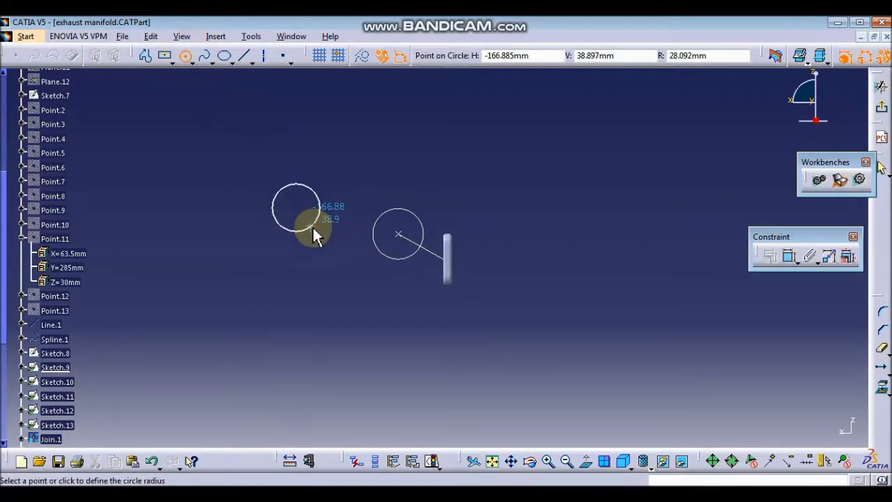
click(314, 226)
click(793, 262)
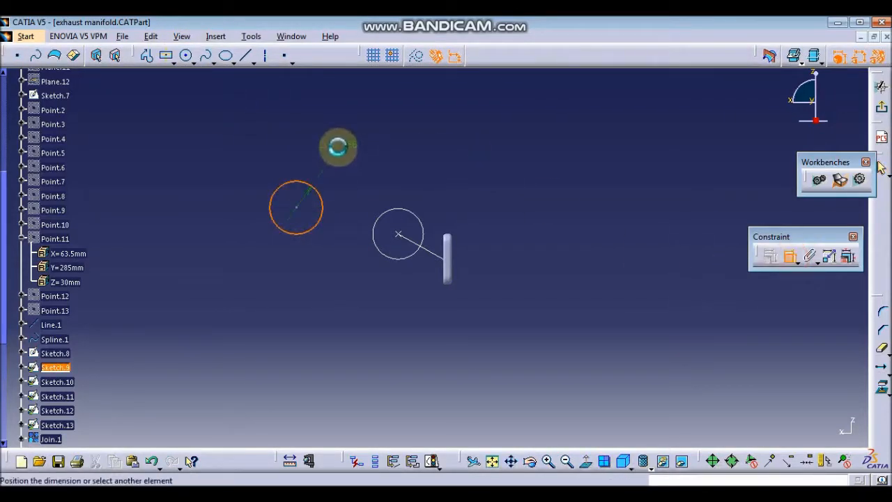
click(343, 146)
double_click(342, 144)
text(5)
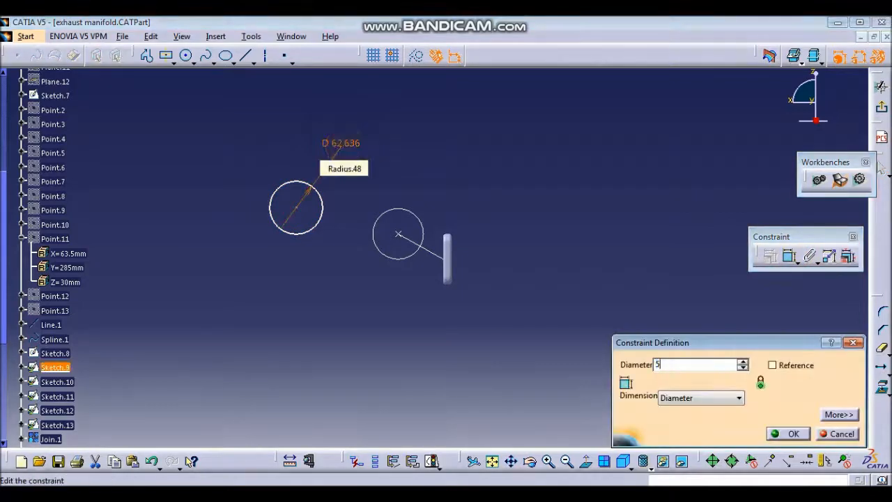
key(Return)
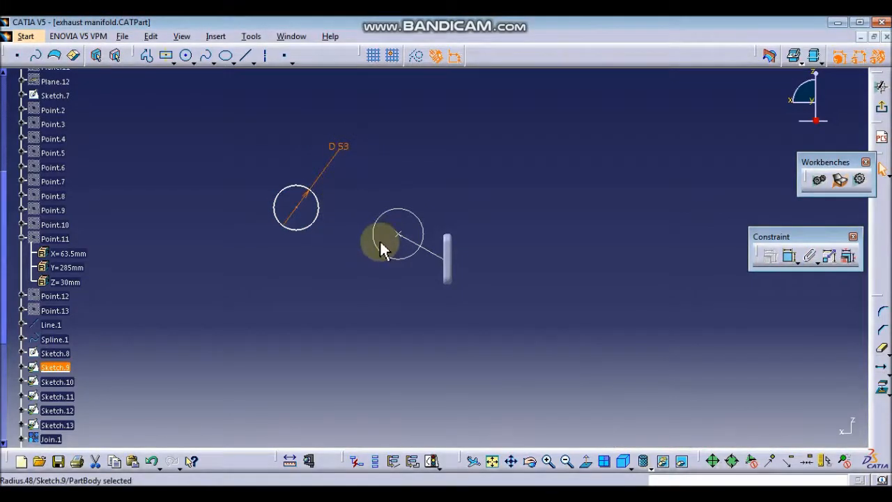
- Make the 53 mm circle in Sketch.9 concentric with the Sketch.8 circle
click(373, 238)
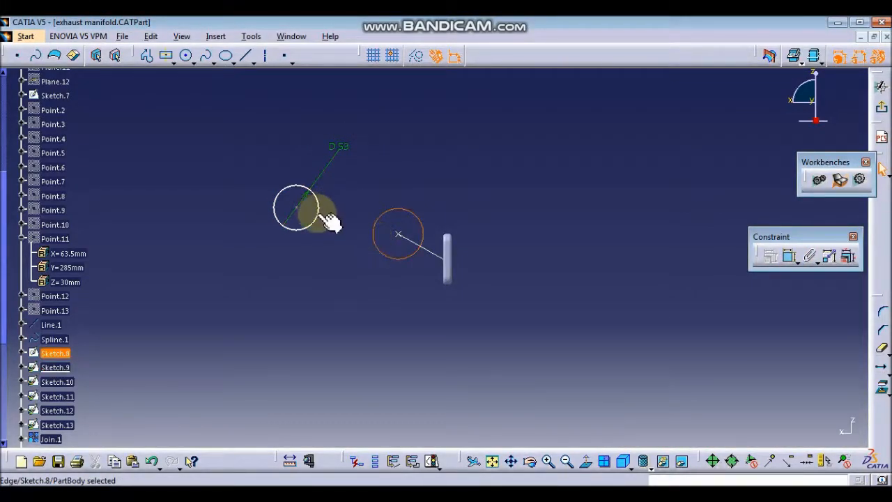
click(769, 256)
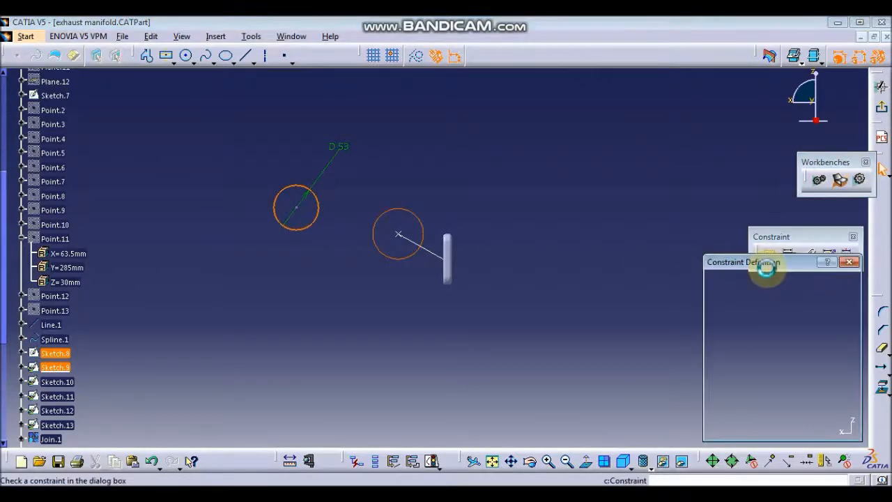
click(799, 315)
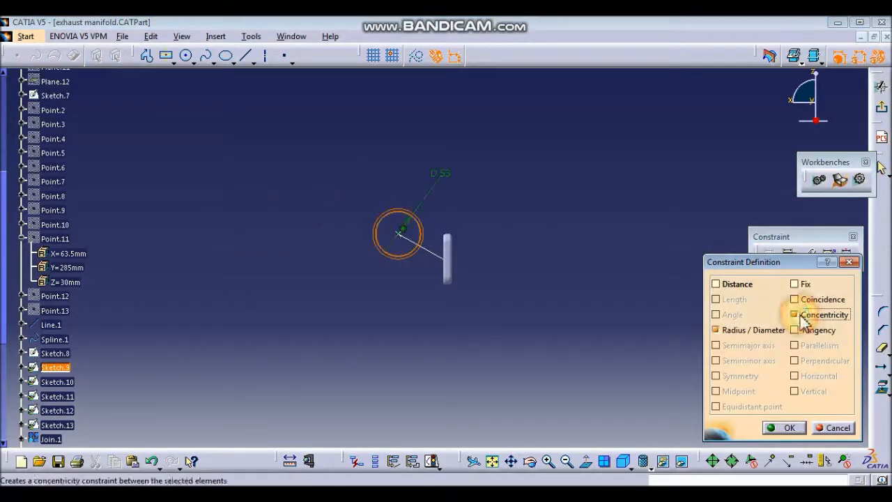
click(787, 431)
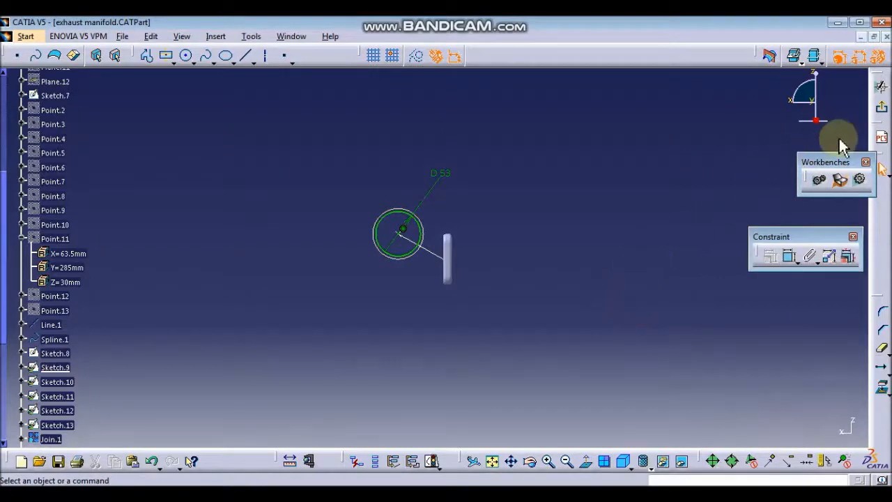
- Exit Sketch.9 and delete the broken Sketch.10 together with all its children
click(881, 168)
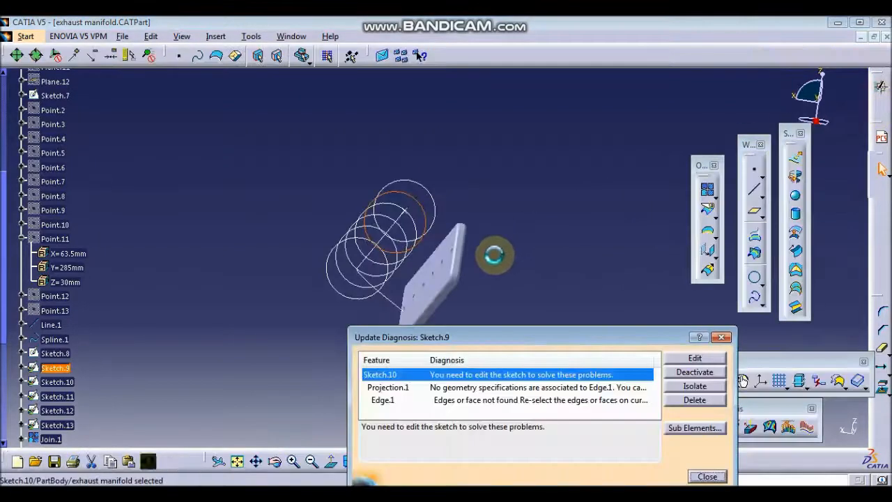
click(683, 402)
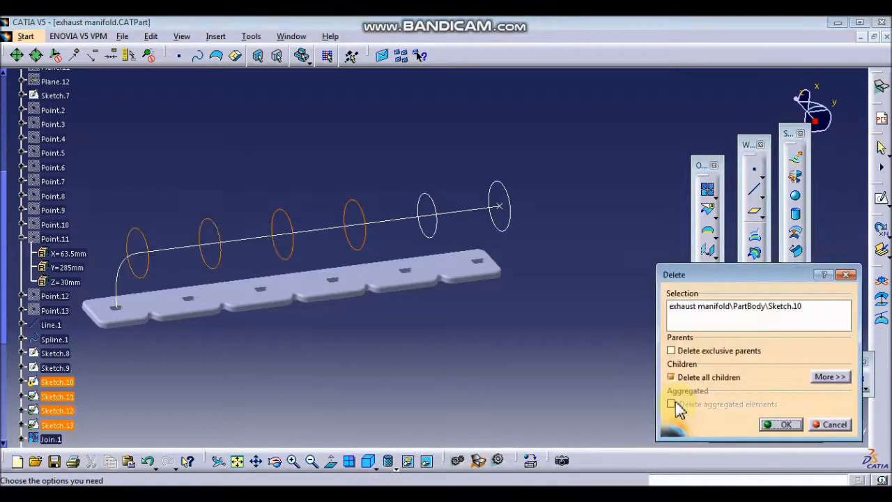
key(Return)
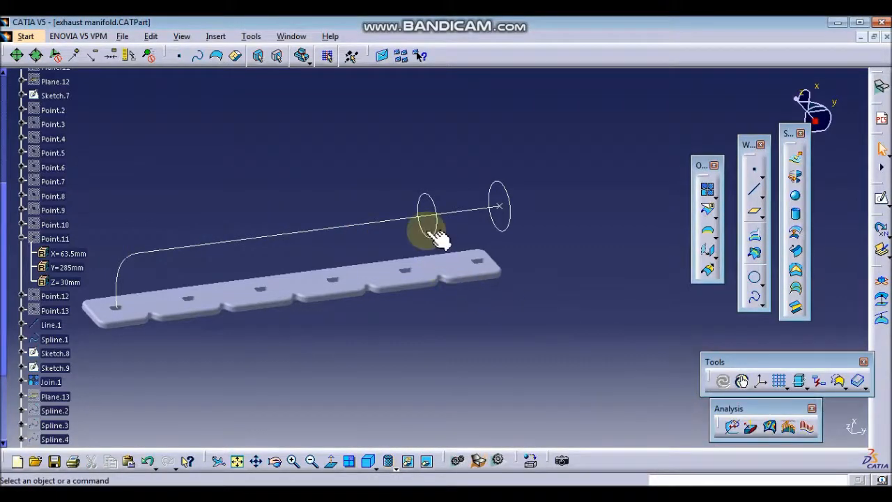
- Unhide the reference planes Plane.7 through Plane.12
middle_drag(365, 318, 414, 300)
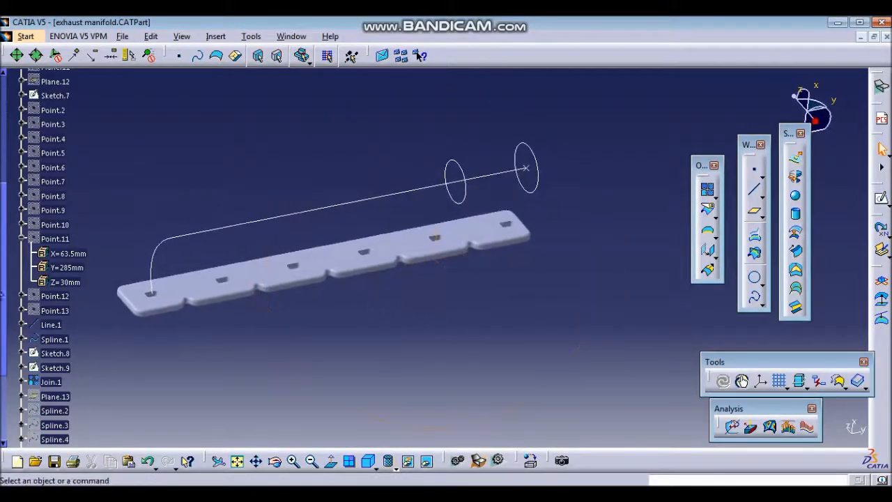
scroll(54, 292, down, 4)
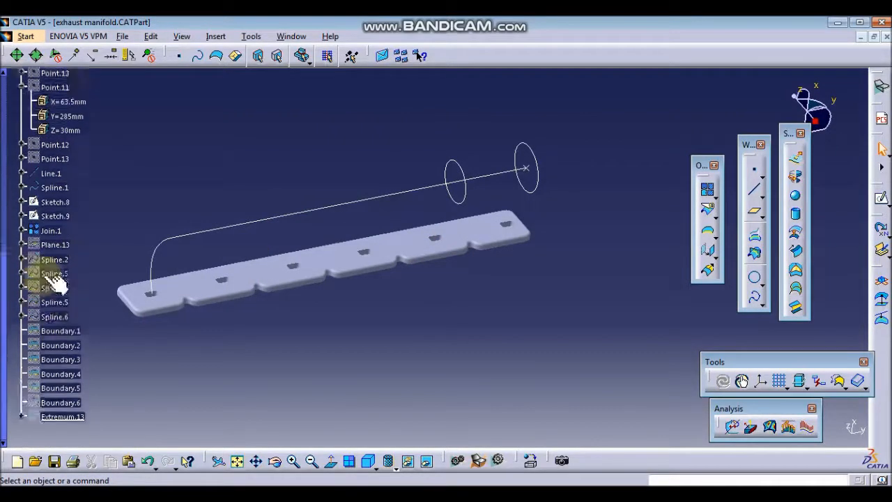
scroll(56, 286, up, 6)
scroll(56, 283, up, 3)
click(55, 227)
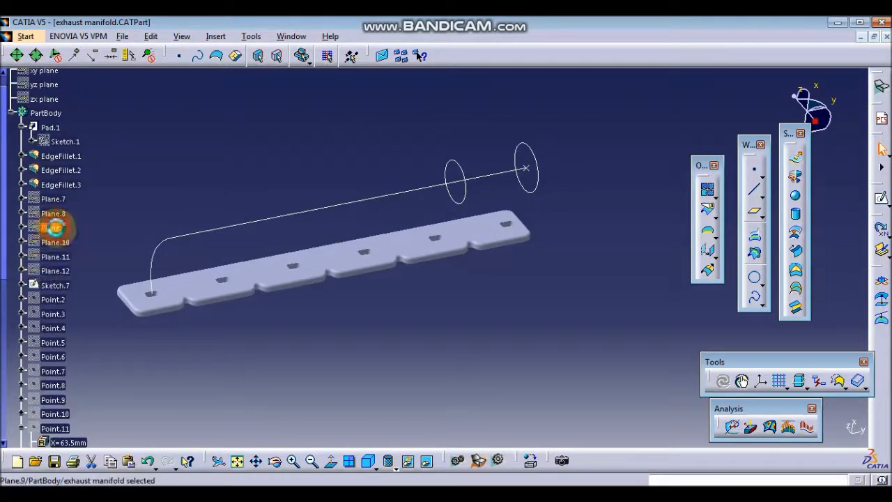
ctrl+click(63, 242)
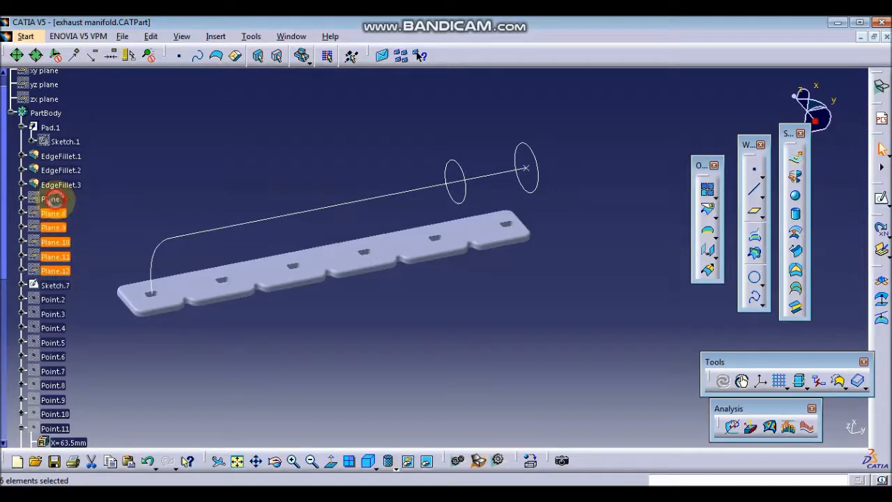
right_click(57, 205)
click(85, 241)
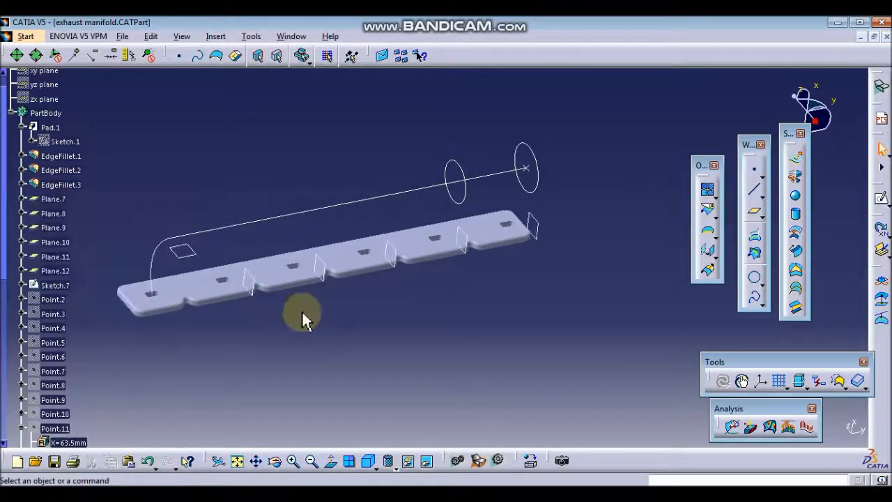
- Start a sketch on Plane.10 and draw a circle about 54 mm in diameter beside the existing section circles
middle_drag(302, 315, 369, 257)
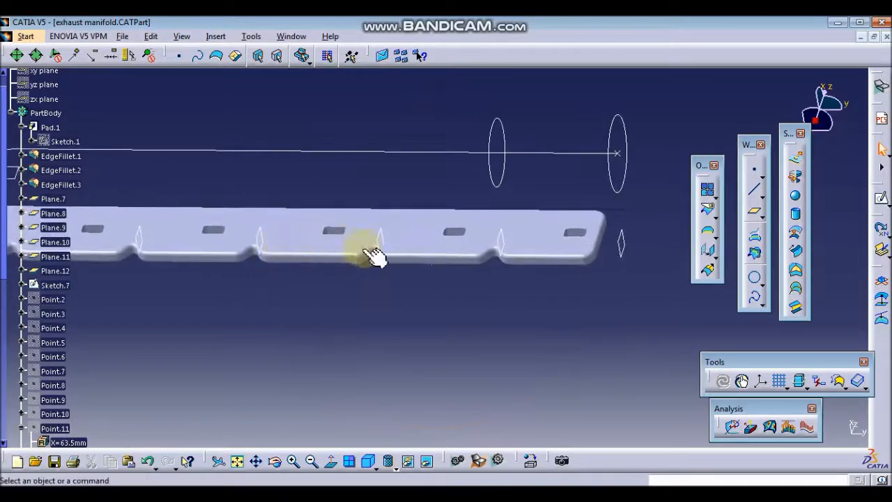
click(389, 243)
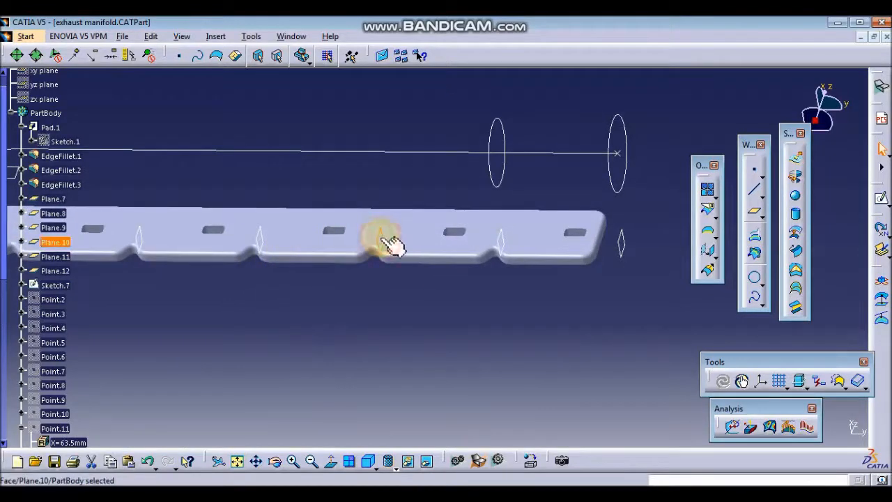
click(881, 198)
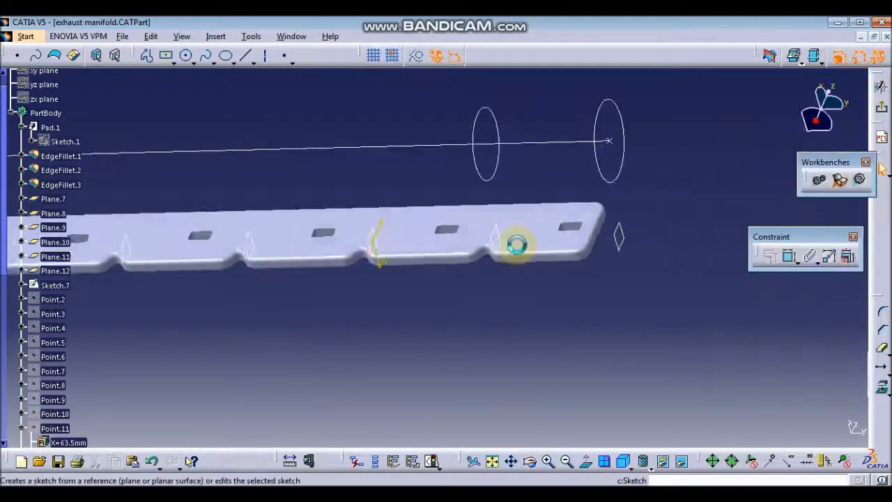
mouse_move(421, 332)
middle_down()
mouse_move(534, 215)
mouse_move(566, 195)
mouse_move(328, 130)
middle_up()
click(567, 195)
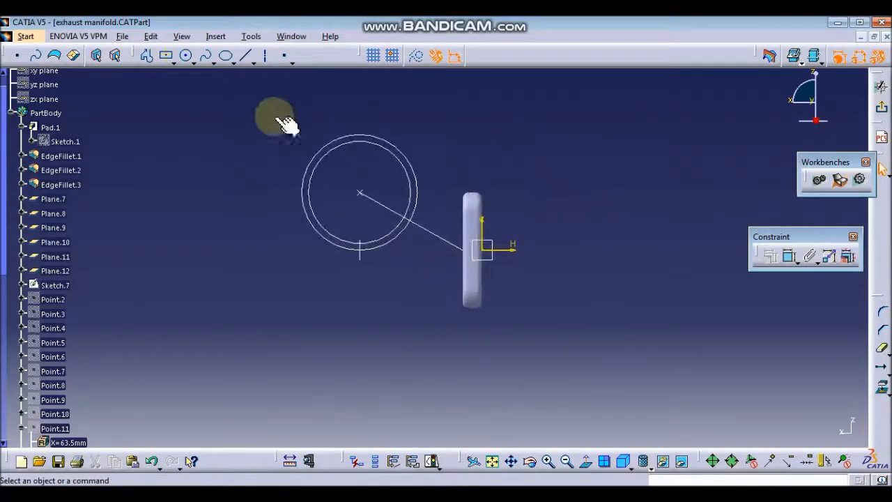
click(185, 57)
click(217, 145)
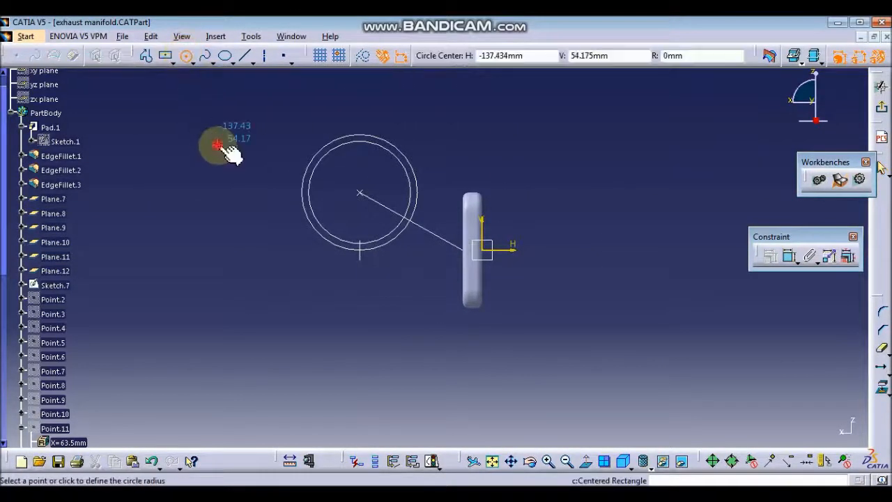
click(252, 188)
- Dimension the new circle on Plane.10 with a diameter of 48 mm
click(789, 256)
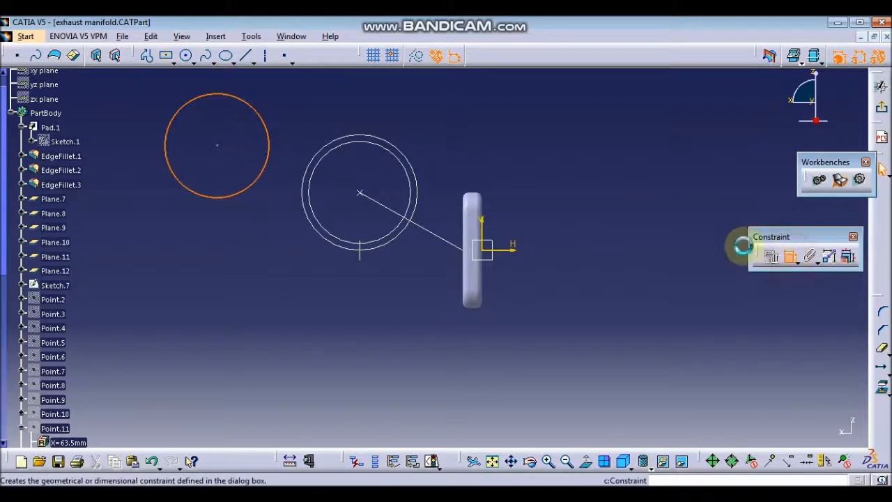
click(321, 111)
double_click(322, 110)
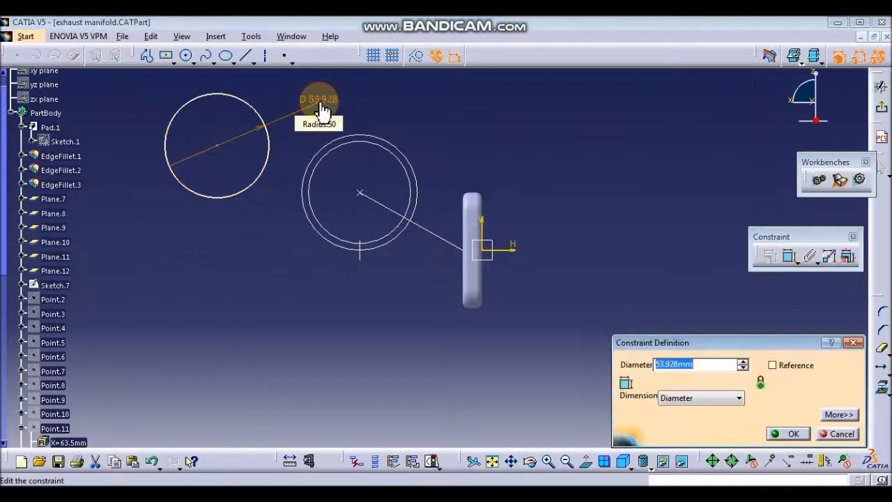
key(Return)
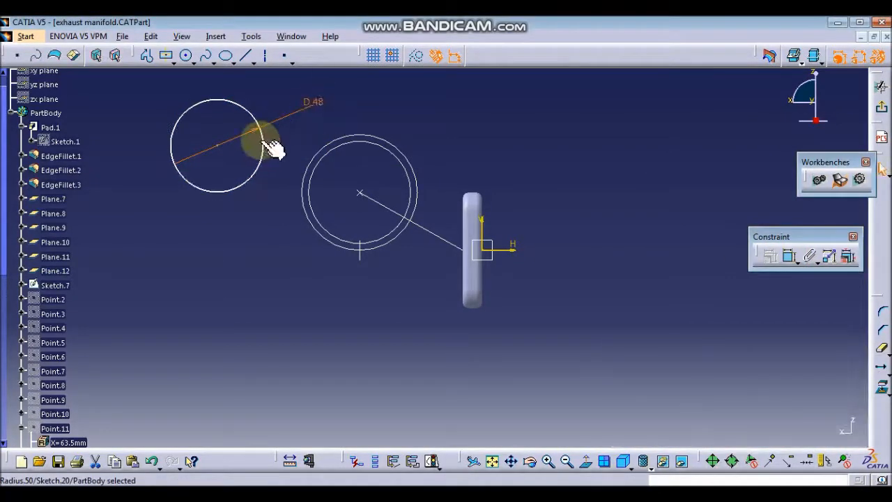
- Make the 48 mm circle concentric with the 53 mm section circle and exit the sketch
ctrl+click(337, 151)
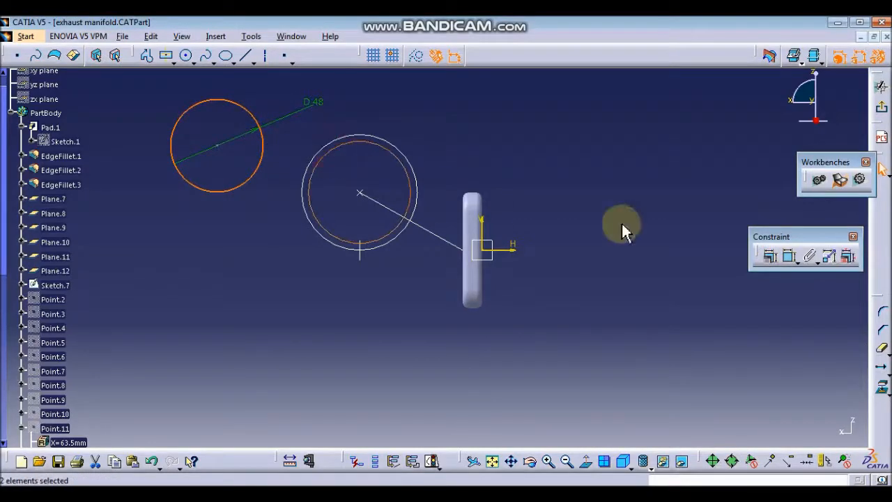
click(770, 257)
click(795, 315)
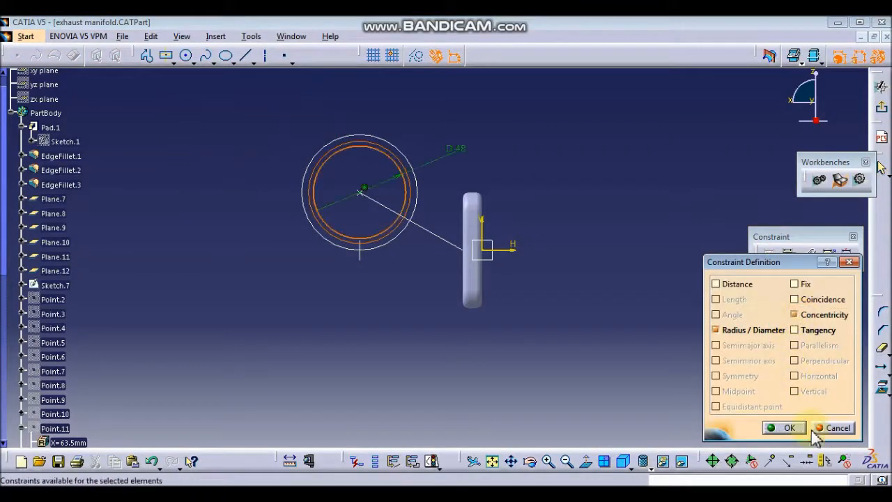
click(789, 427)
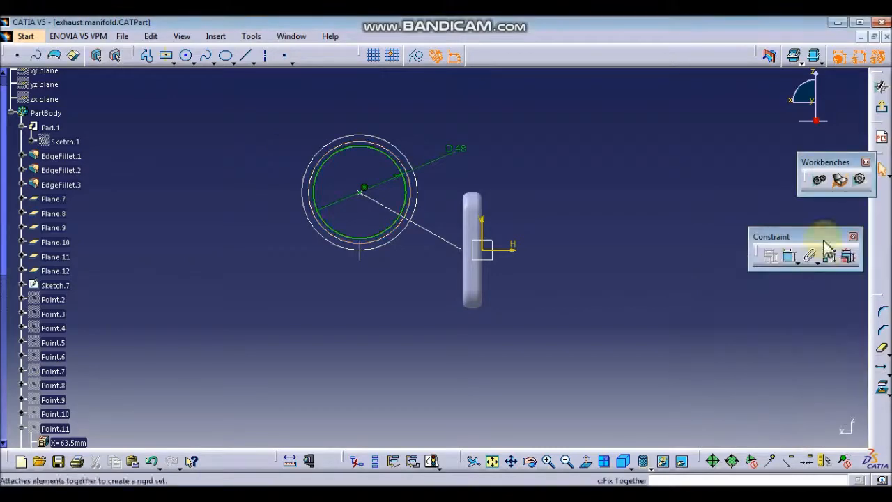
click(883, 109)
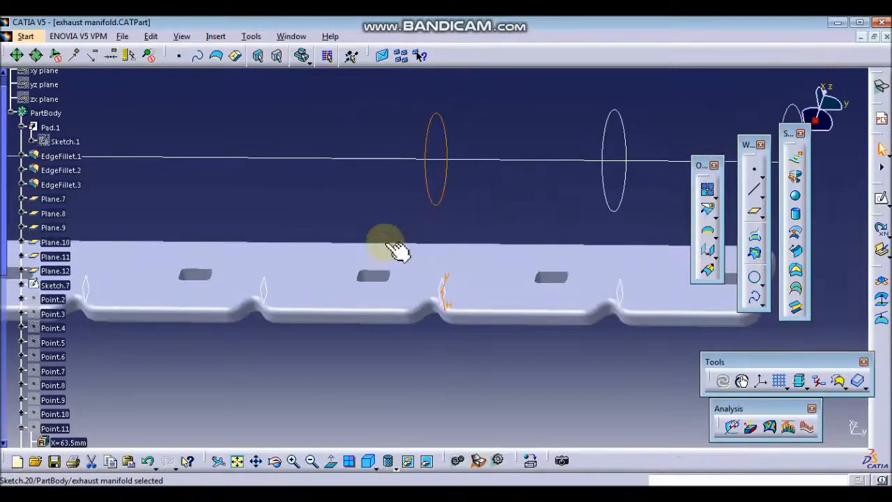
- Start a sketch on Plane.9 and draw a circle about 33 mm in diameter clear of the existing section circles
click(265, 287)
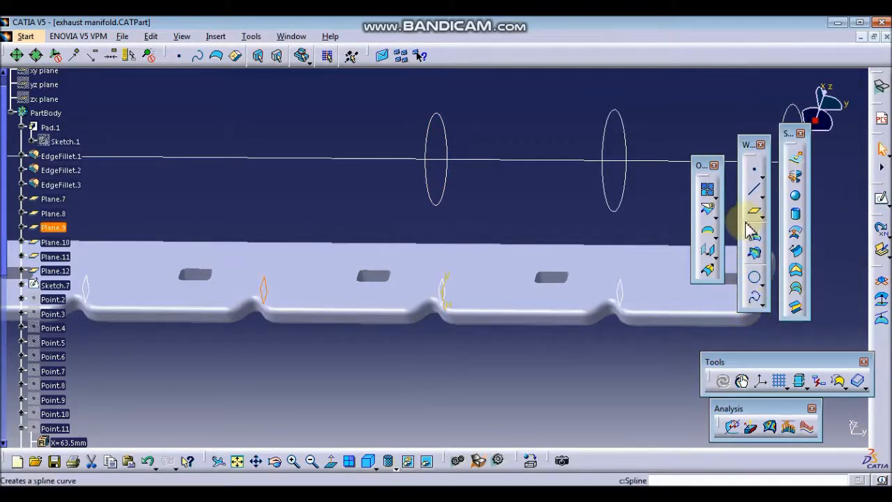
click(881, 197)
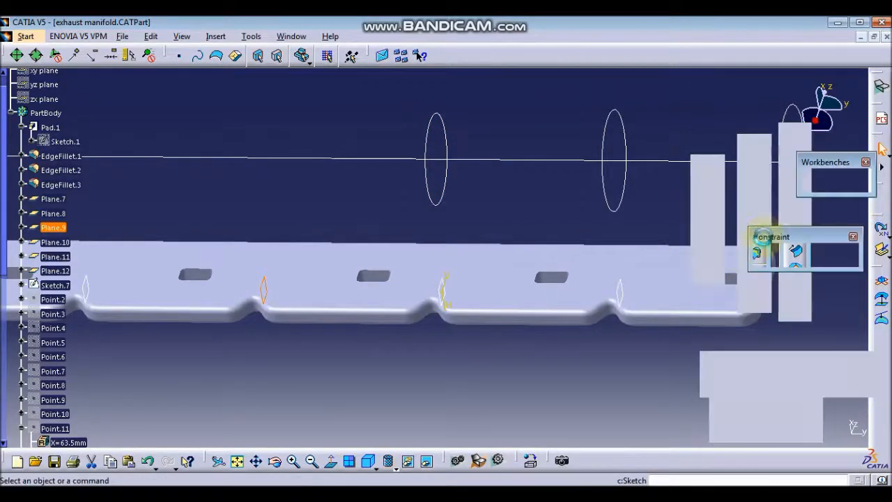
click(511, 461)
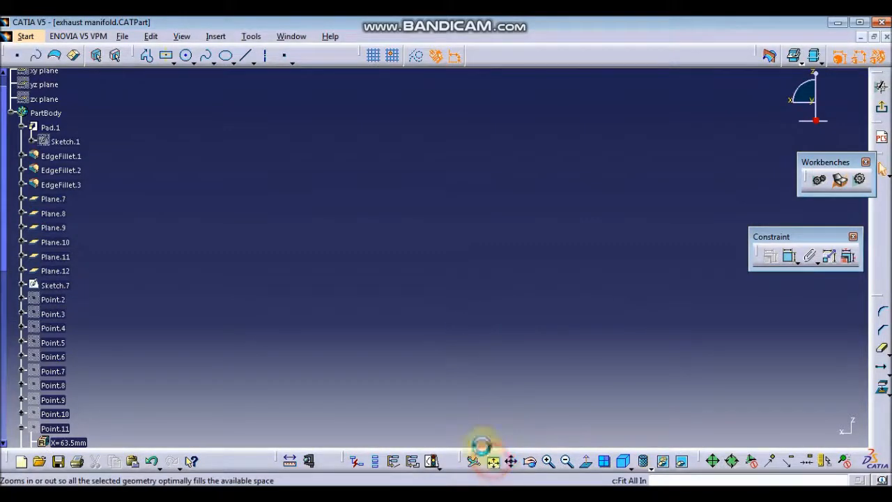
click(488, 458)
mouse_move(467, 290)
middle_down()
mouse_move(416, 155)
mouse_move(412, 112)
middle_up()
middle_drag(450, 225, 525, 279)
click(186, 56)
click(217, 121)
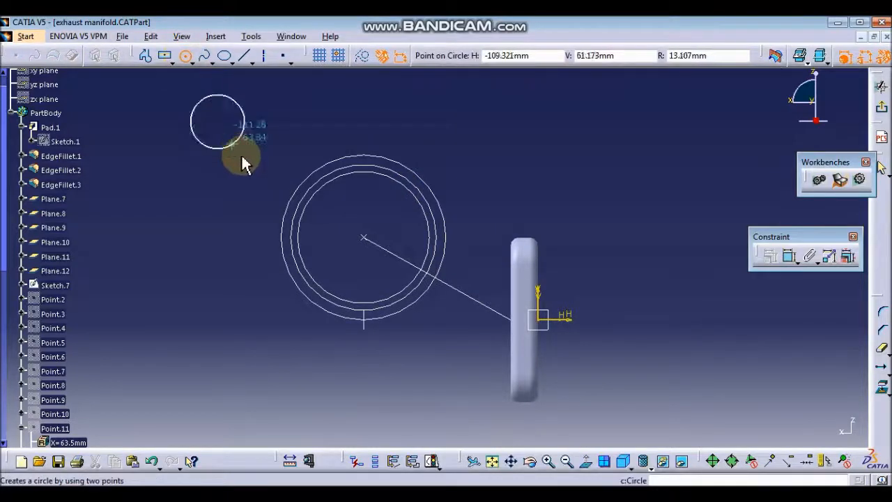
click(244, 161)
- Dimension the new circle on Plane.9 with a diameter of 43 mm
click(789, 257)
click(434, 109)
double_click(434, 108)
text(43)
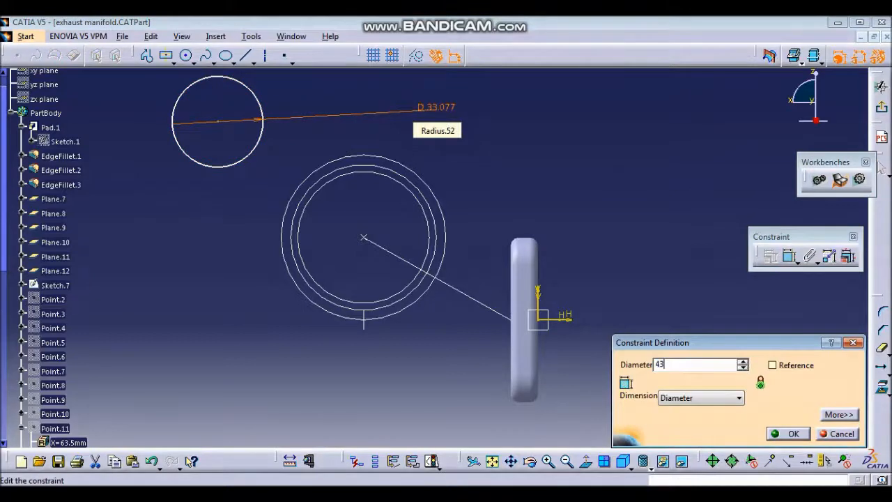
key(Return)
- Make the 43 mm circle concentric with the 48 mm section circle and exit the sketch
click(276, 130)
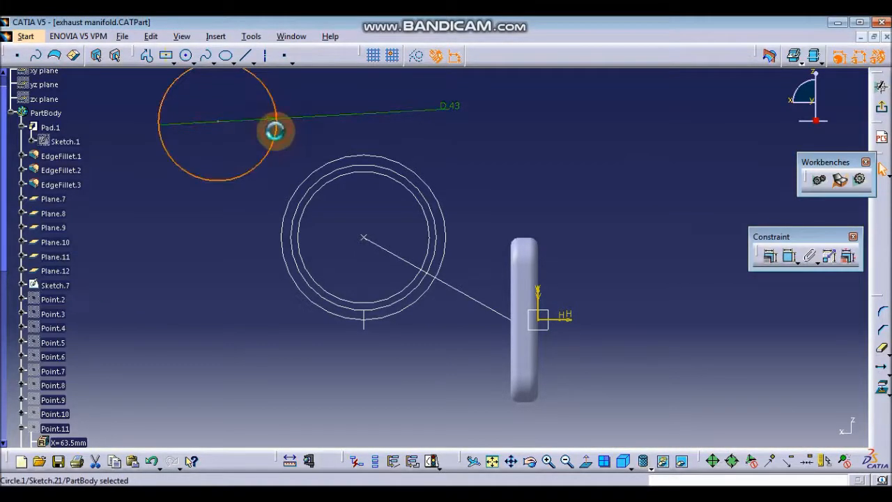
ctrl+click(349, 174)
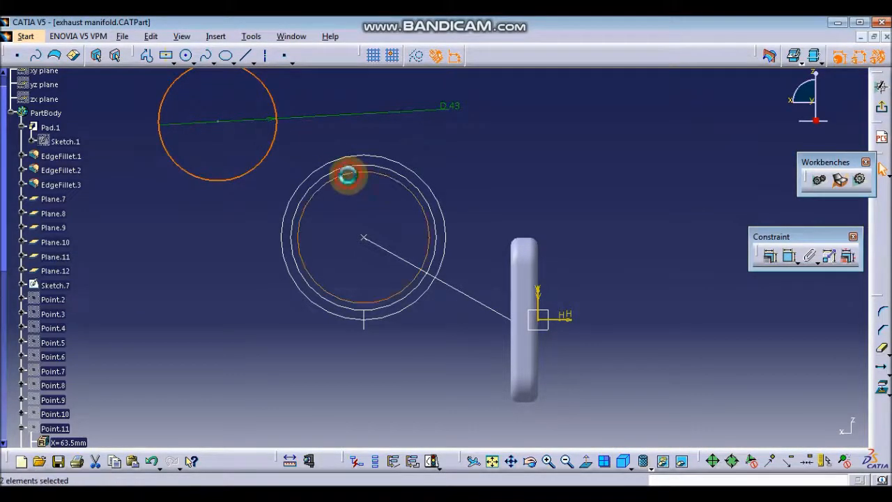
click(769, 256)
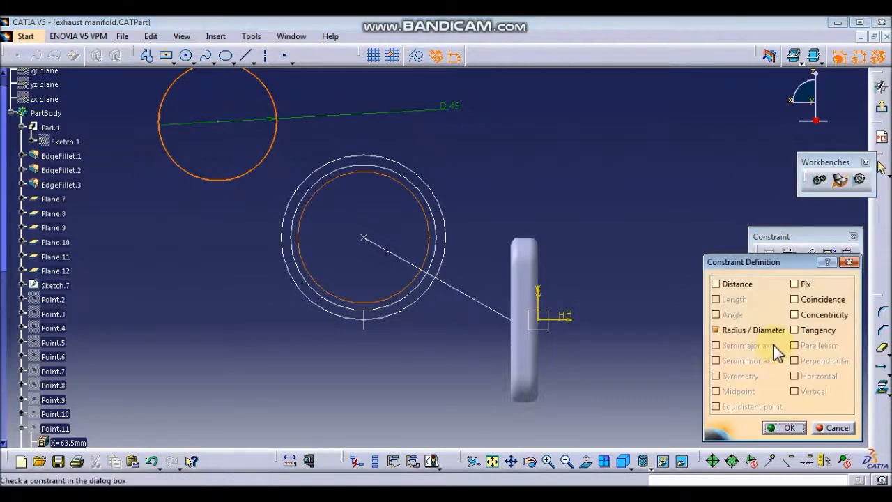
click(795, 315)
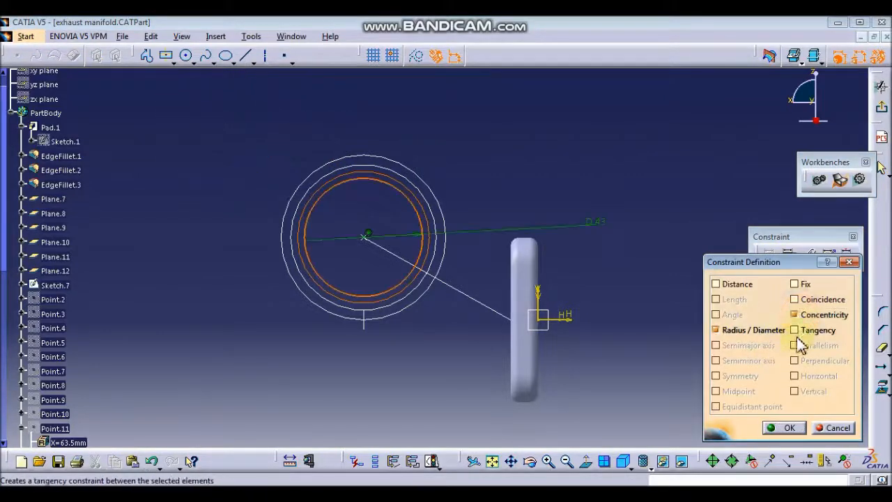
click(780, 428)
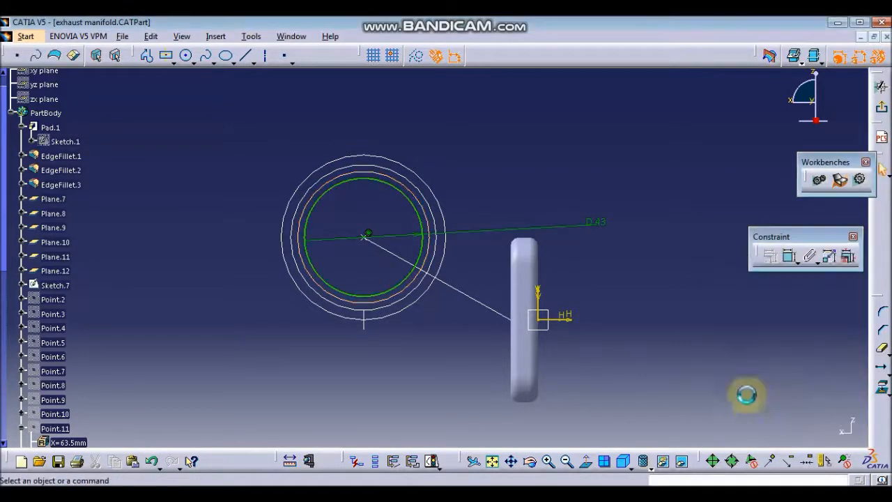
click(877, 110)
mouse_move(578, 173)
middle_down()
mouse_move(368, 265)
mouse_move(384, 264)
mouse_move(380, 341)
middle_up()
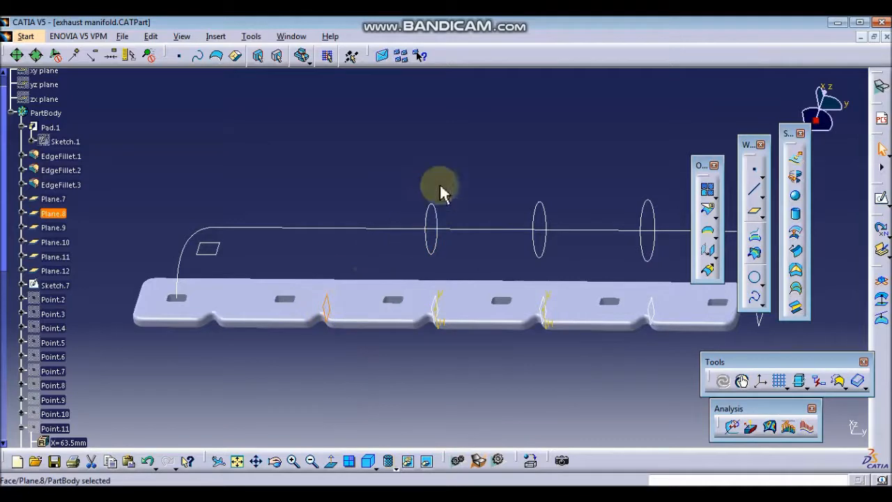
- Start a sketch on Plane.8 and draw a circle about 37 mm in diameter clear of the existing section circles
click(882, 208)
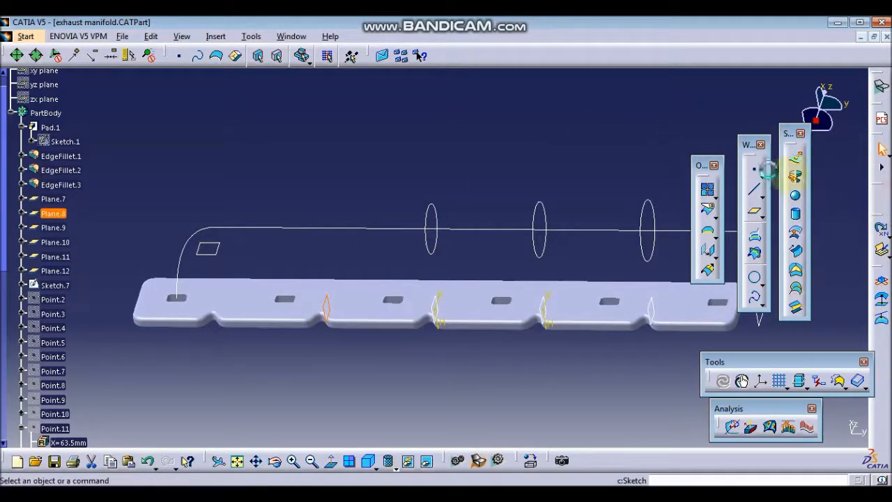
click(474, 462)
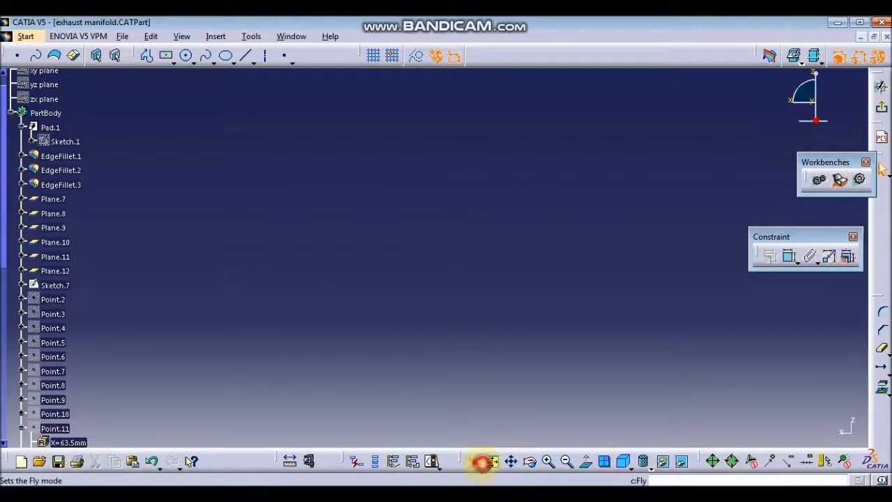
click(543, 287)
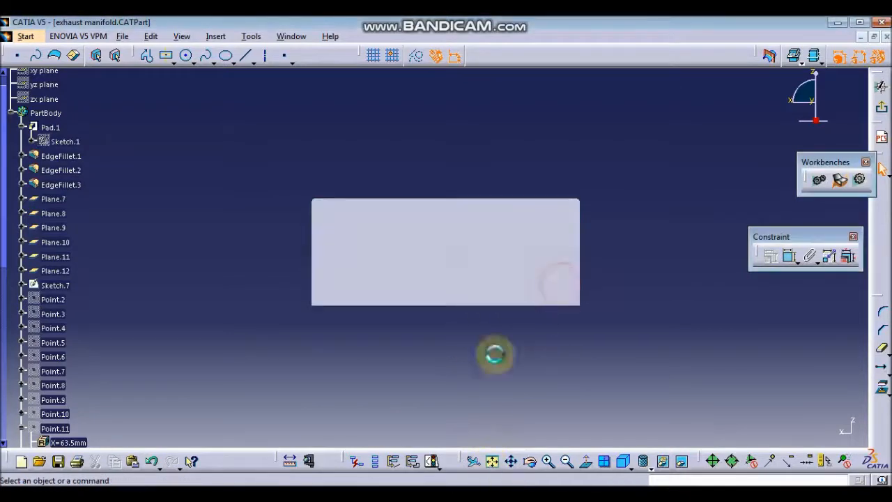
click(490, 461)
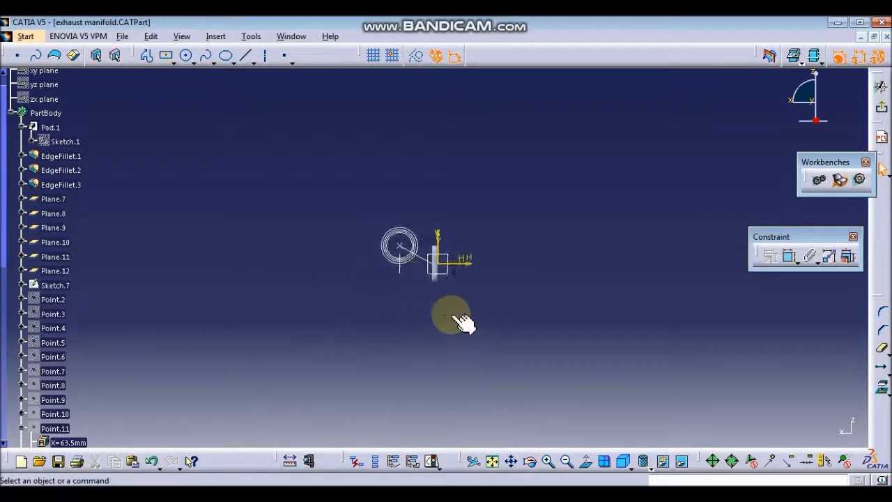
click(187, 56)
click(213, 131)
click(237, 152)
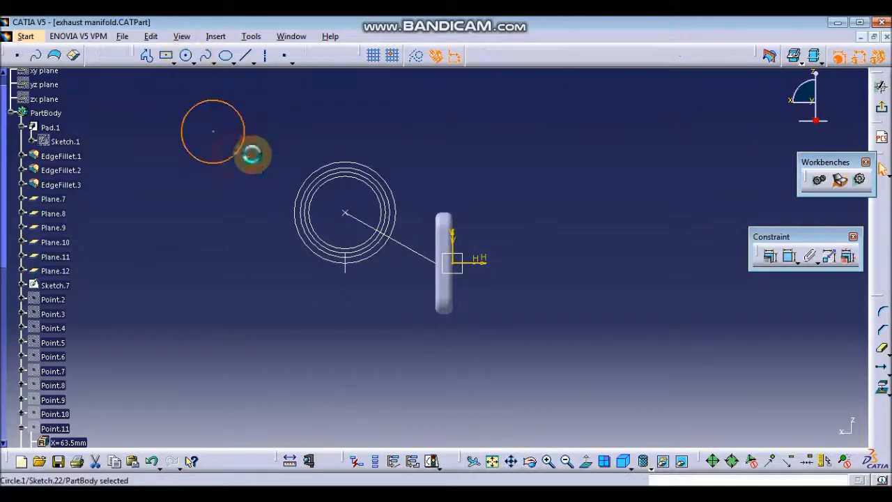
- Dimension the new circle on Plane.8 with a diameter of 40 mm
click(791, 263)
click(369, 110)
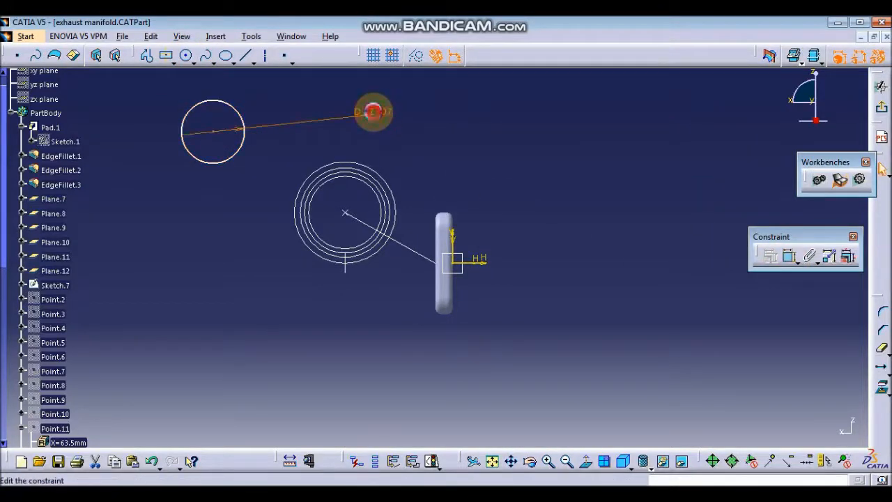
double_click(375, 117)
key(Return)
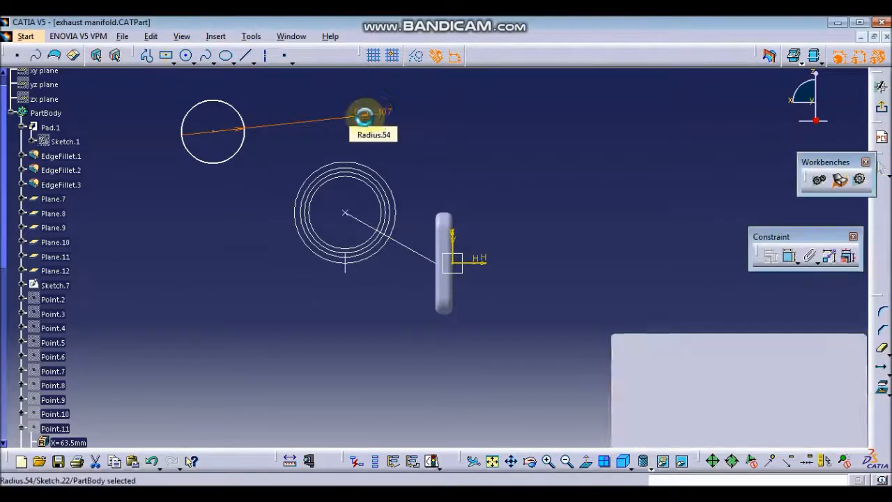
- Make the 40 mm circle concentric with the 48 mm section circle and exit the sketch
ctrl+click(359, 175)
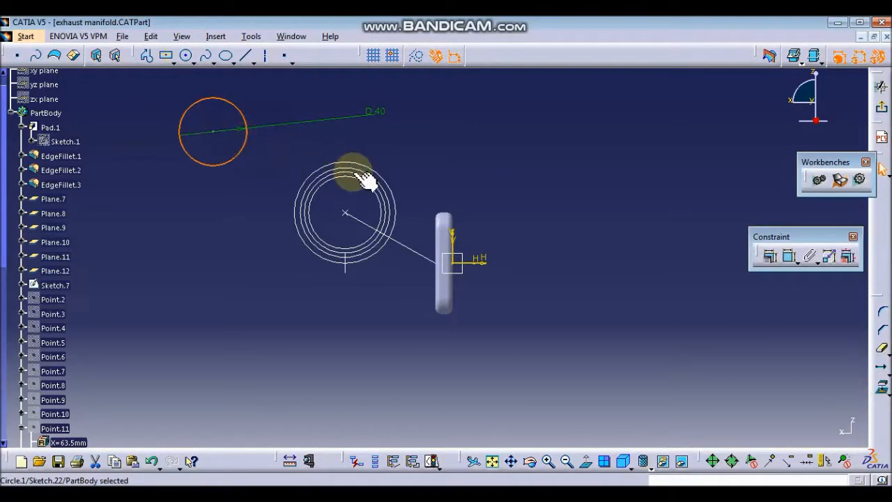
click(769, 257)
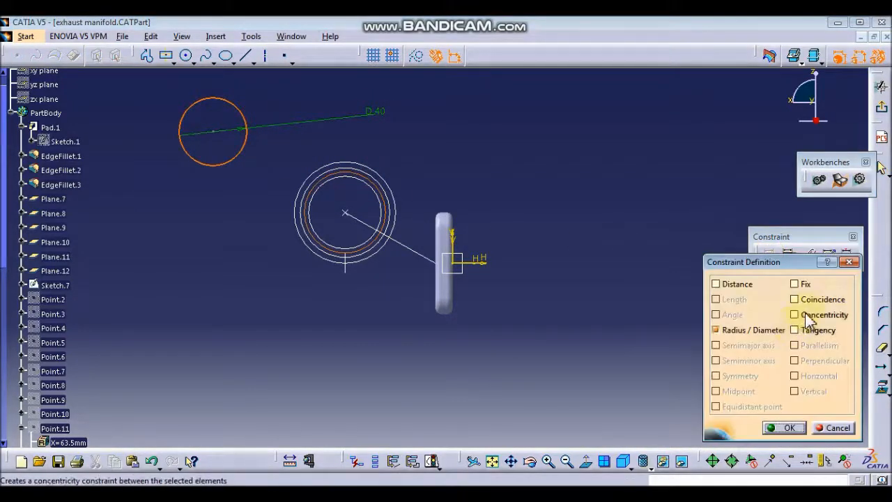
click(794, 314)
click(773, 427)
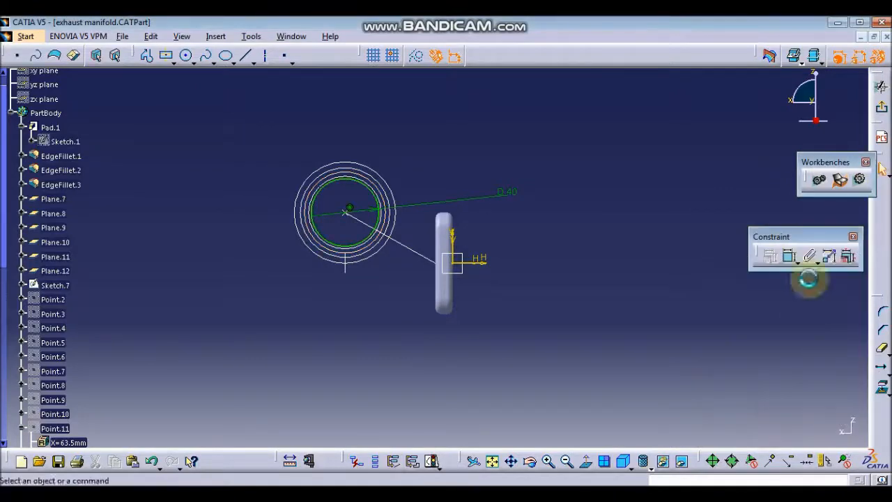
click(884, 108)
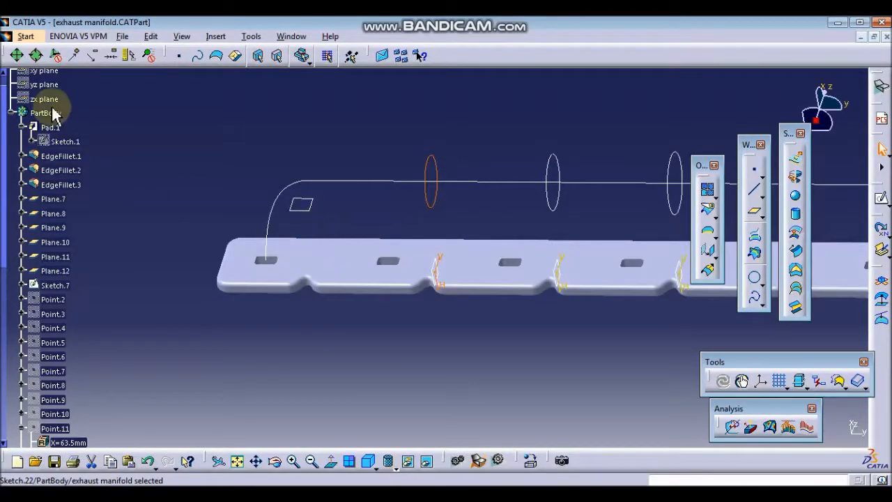
- Show the hidden zx plane
right_click(37, 84)
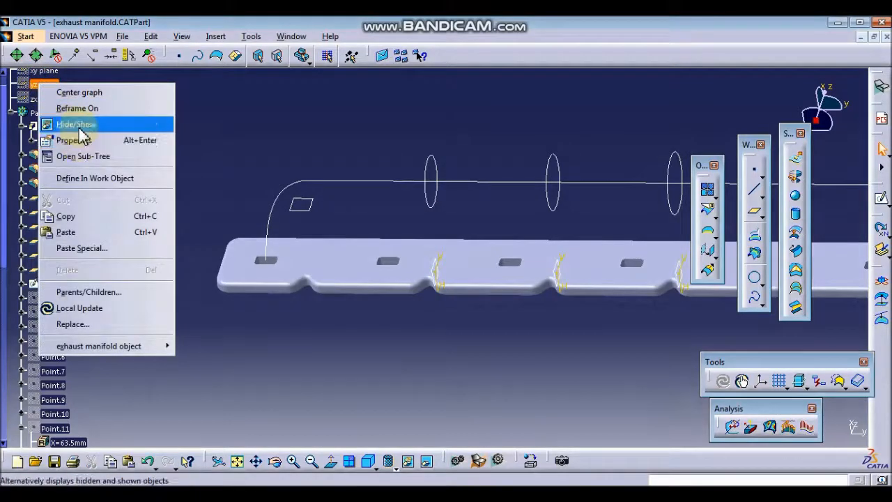
click(203, 141)
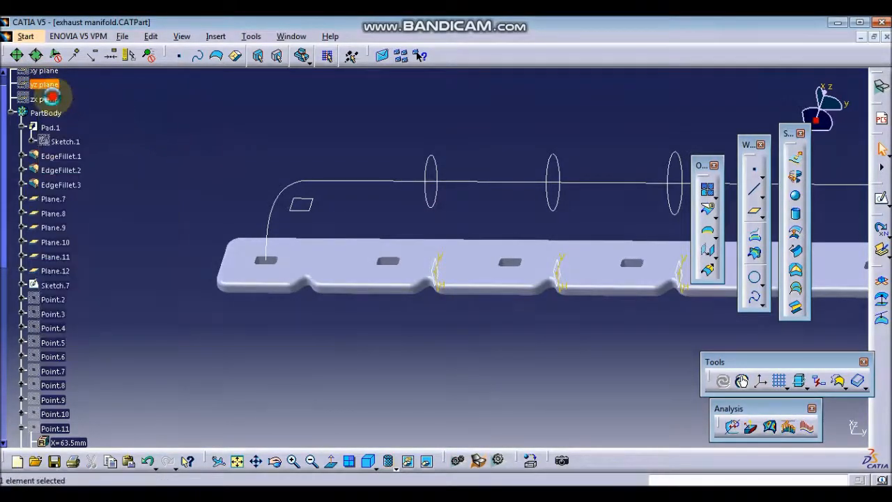
right_click(53, 97)
click(87, 138)
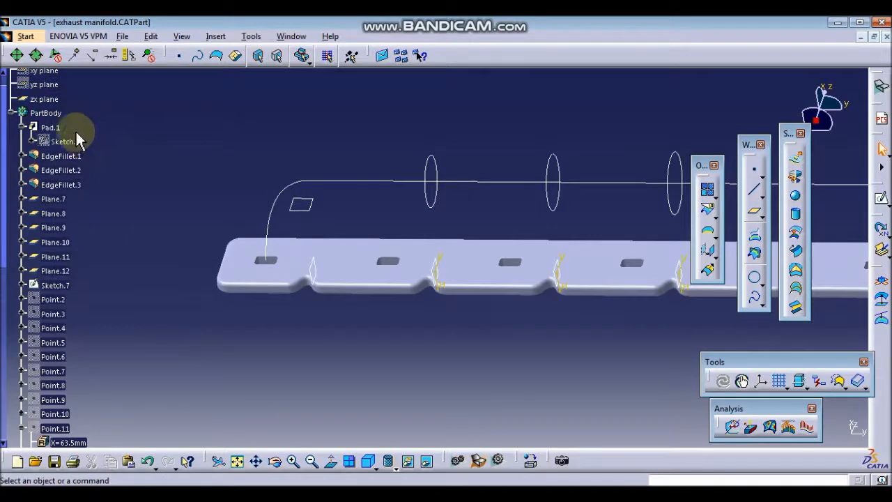
- Start a sketch on the zx plane and draw a circle about 32 mm in diameter clear of the existing section circles
click(56, 103)
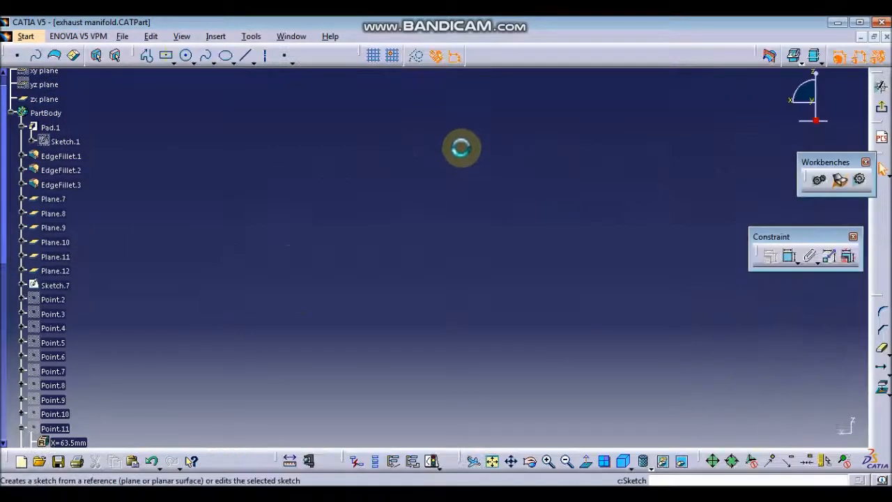
click(493, 460)
middle_drag(507, 354, 457, 210)
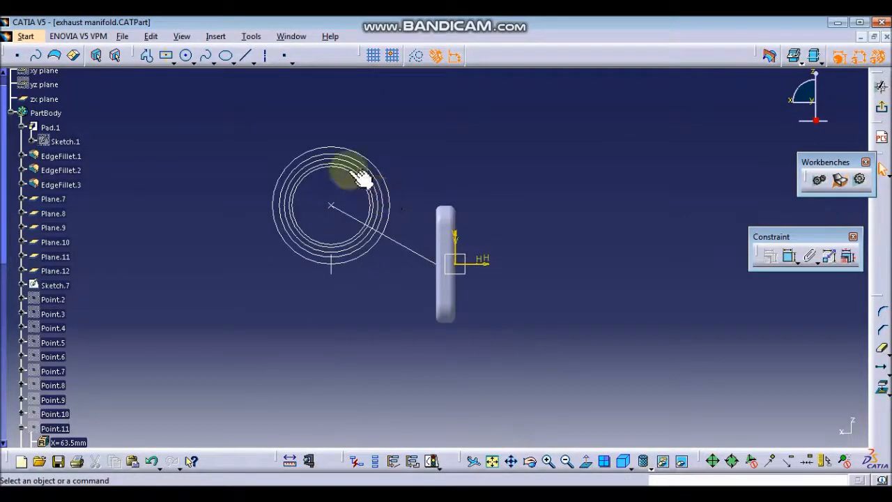
click(188, 58)
click(203, 100)
click(219, 123)
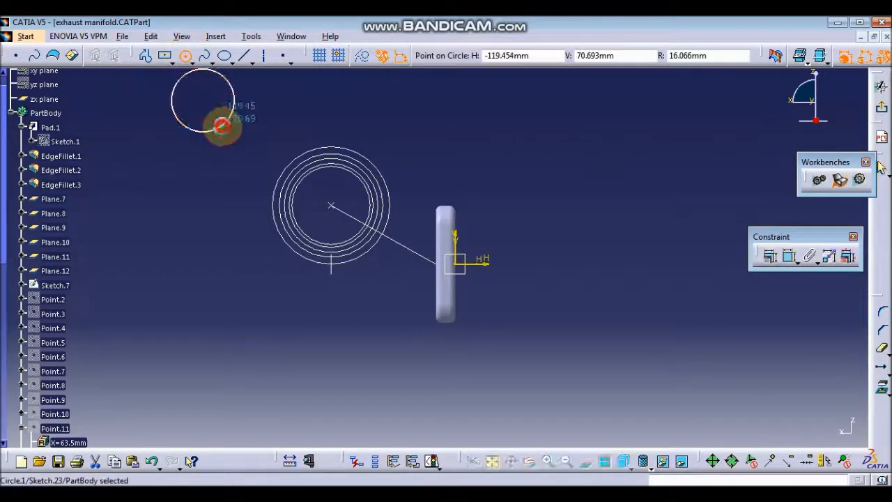
- Dimension the new circle on the zx plane with a diameter of 35 mm
click(791, 258)
double_click(358, 98)
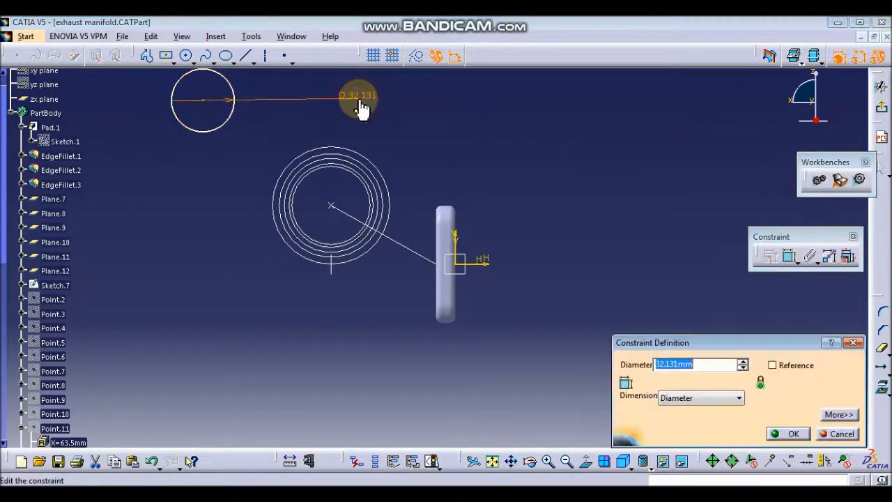
text(35)
key(Return)
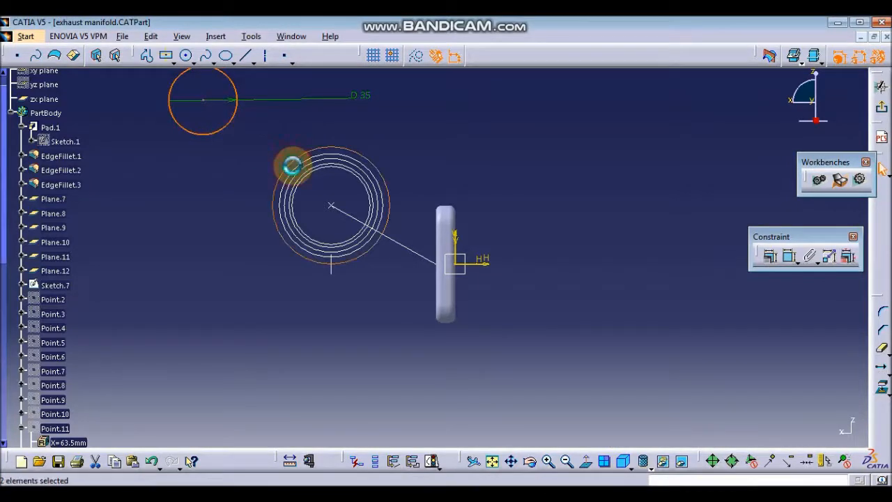
- Make the 35 mm circle concentric with the outermost section circle and exit the sketch
click(788, 256)
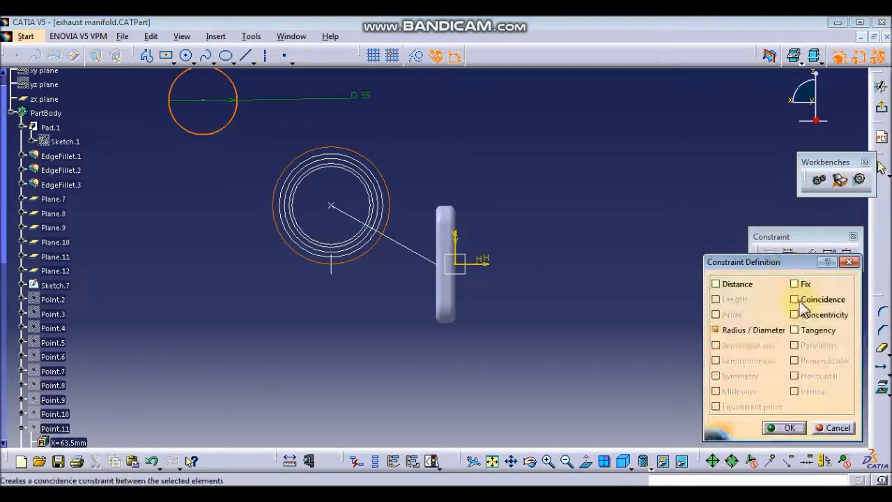
click(794, 314)
click(787, 428)
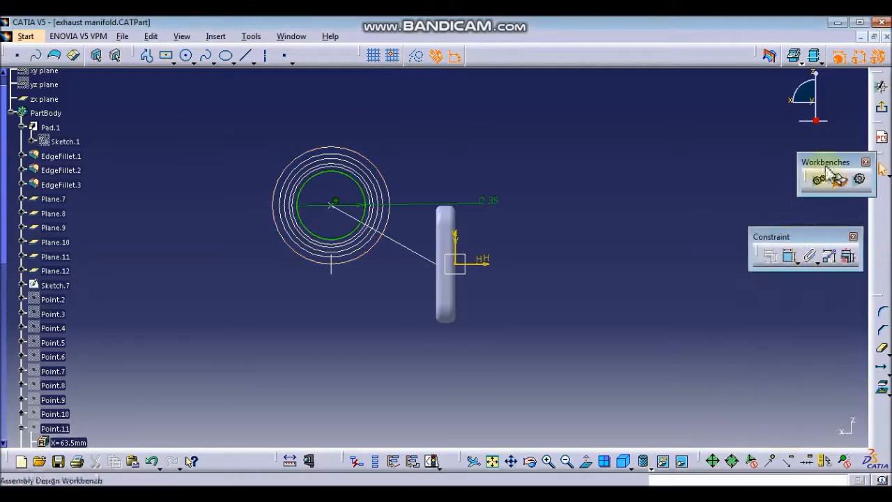
click(880, 108)
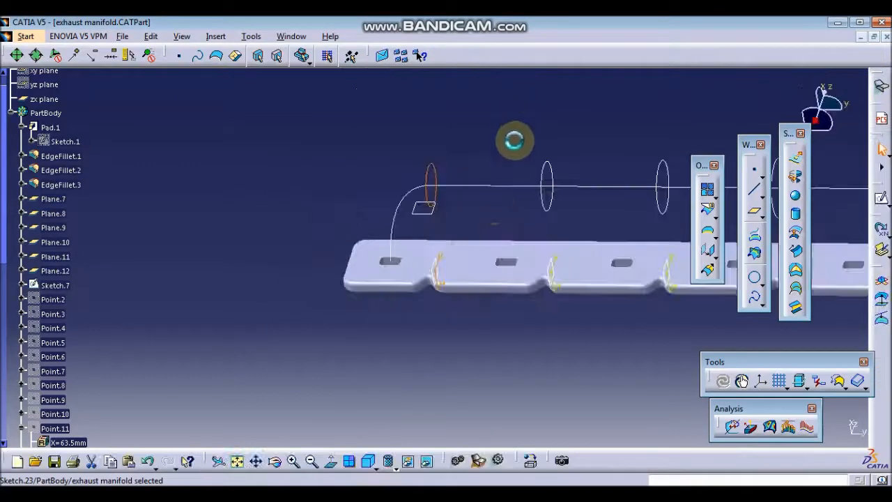
- Show the hidden curves Boundary.1 to Boundary.6 around the flange ports
mouse_move(508, 221)
middle_down()
mouse_move(490, 211)
mouse_move(458, 140)
mouse_move(413, 239)
mouse_move(474, 265)
mouse_move(449, 209)
middle_up()
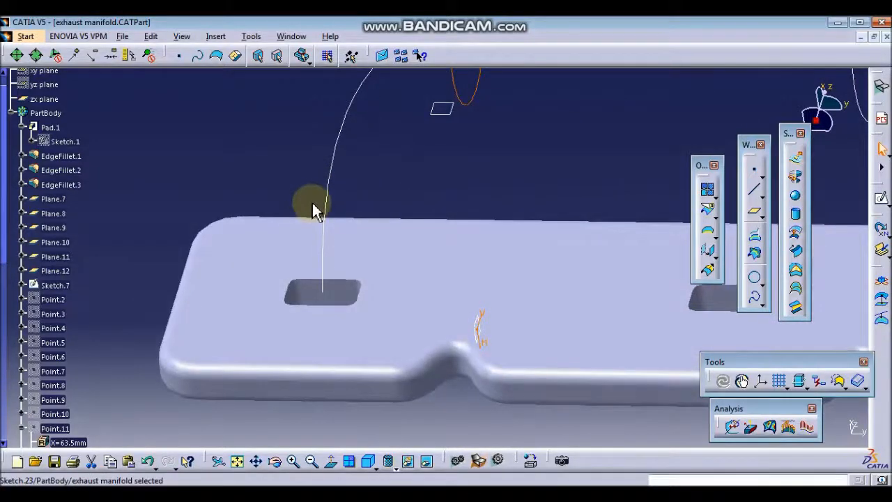
scroll(377, 227, up, 2)
middle_drag(307, 277, 292, 260)
scroll(67, 267, down, 10)
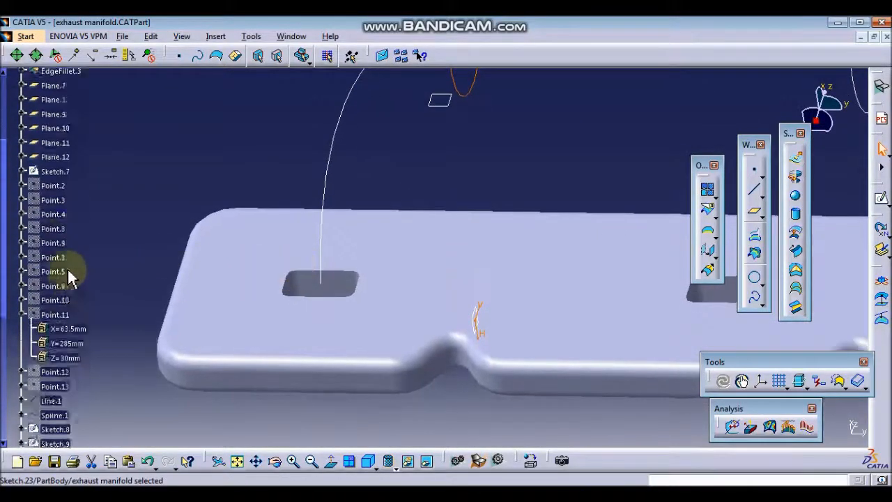
scroll(64, 299, down, 5)
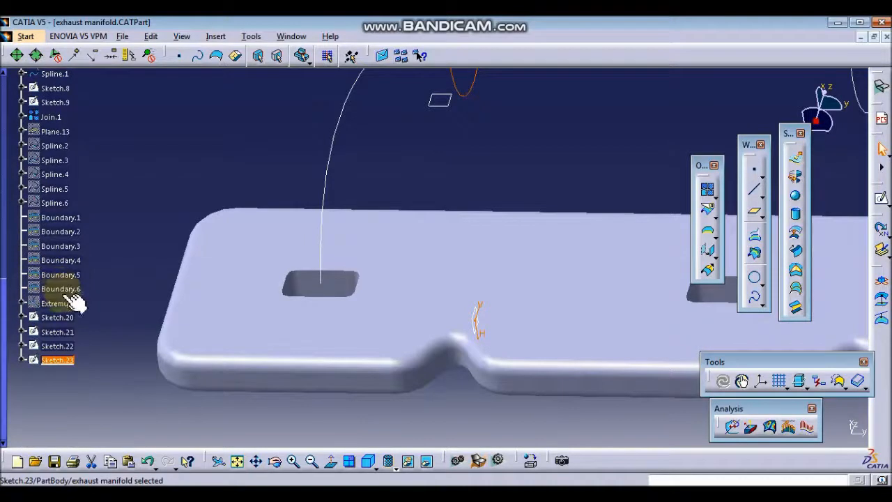
click(68, 289)
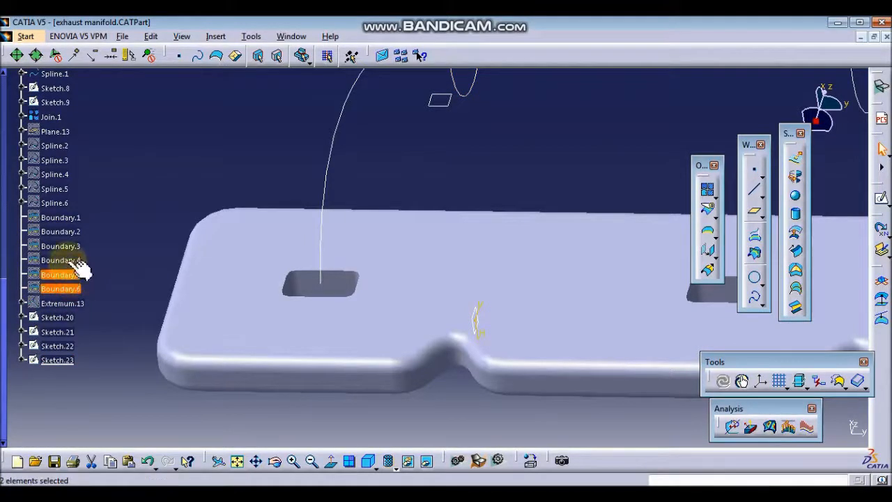
right_click(69, 220)
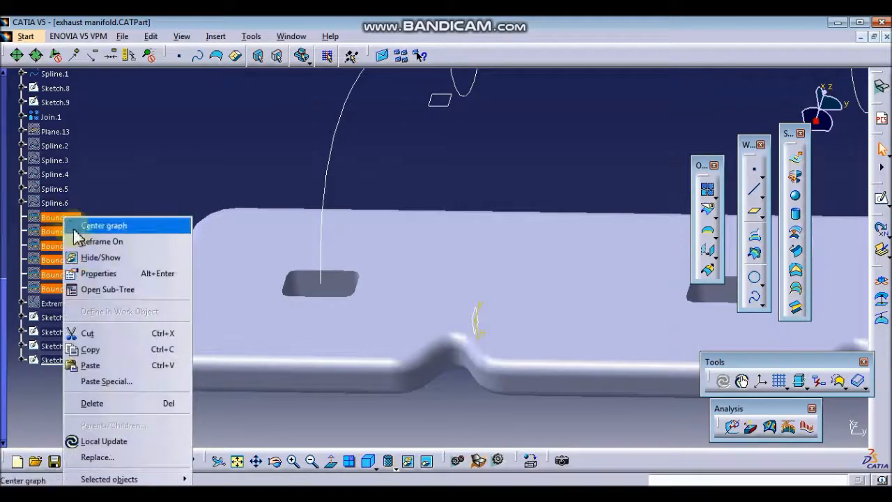
click(101, 258)
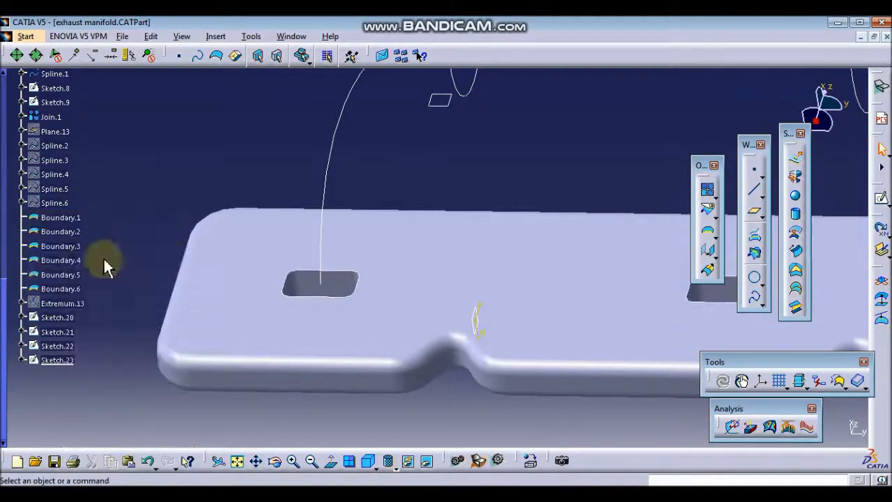
- Show the hidden curves Spline.2 to Spline.6
middle_drag(279, 264, 216, 292)
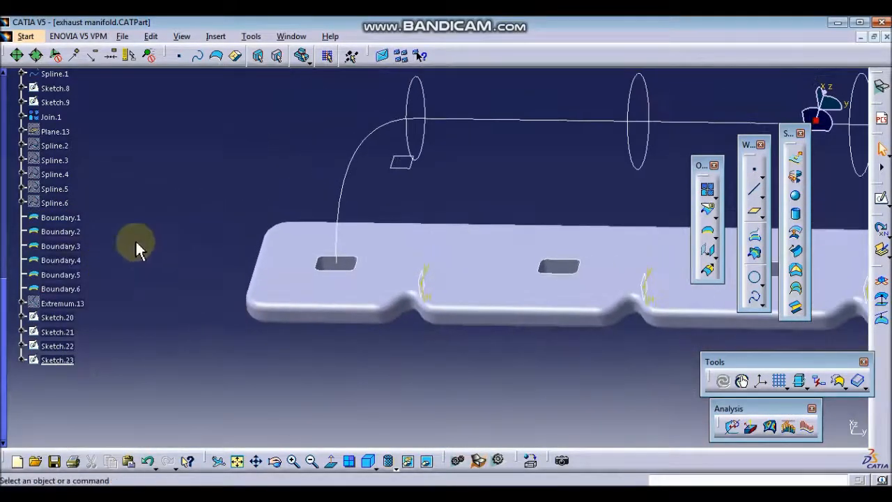
click(54, 202)
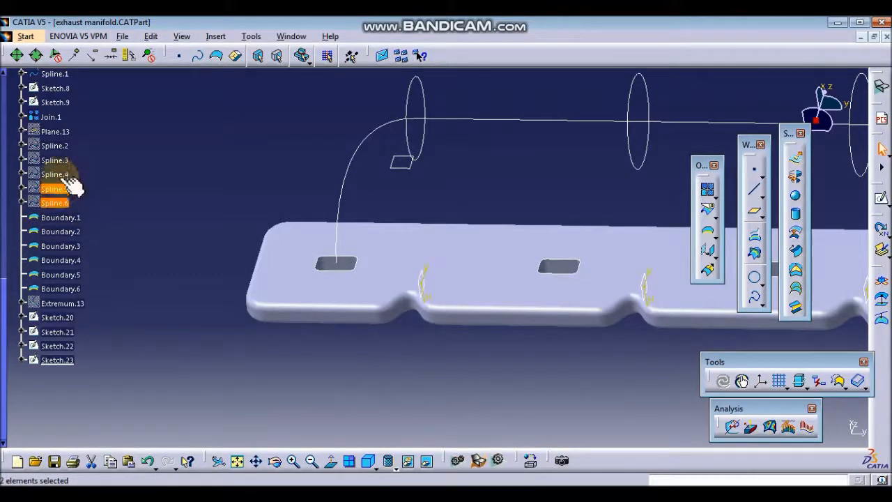
right_click(56, 146)
click(91, 185)
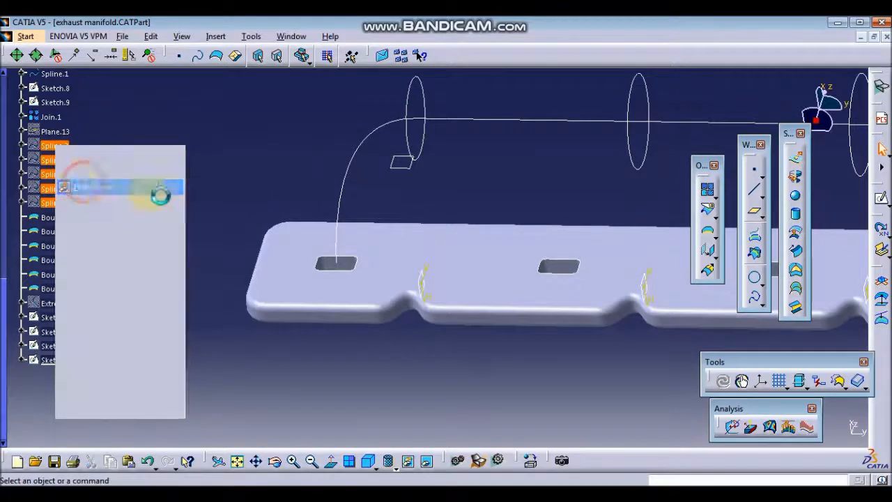
- Start a multi-sections surface with the first port outline Boundary.1 and the smallest circle Sketch.23 as sections
middle_drag(454, 243, 380, 240)
middle_drag(251, 280, 395, 258)
middle_drag(372, 360, 439, 258)
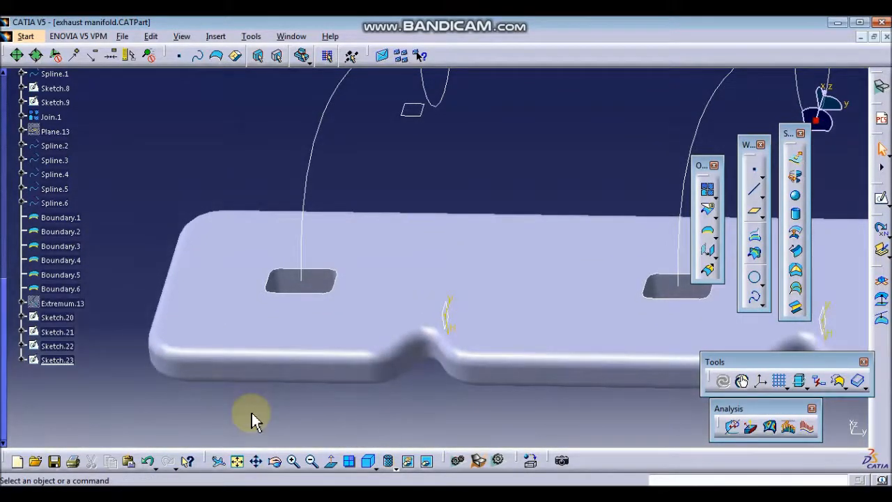
click(797, 285)
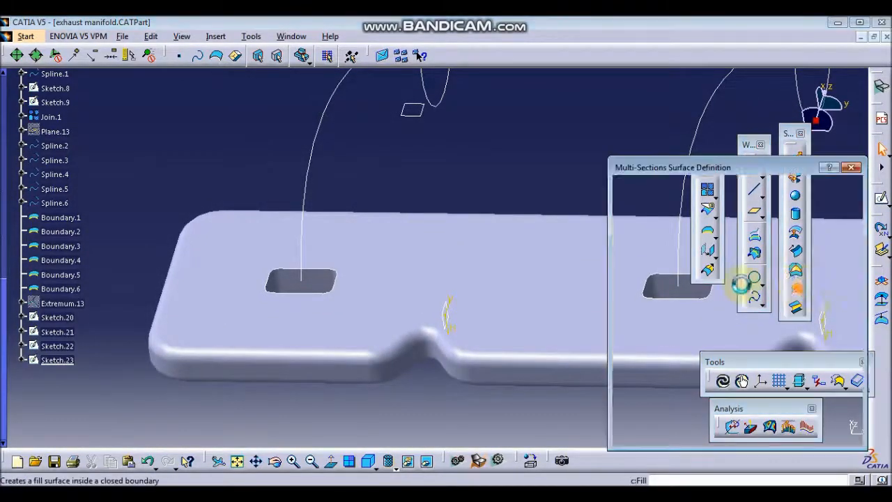
click(317, 289)
middle_drag(409, 225, 371, 342)
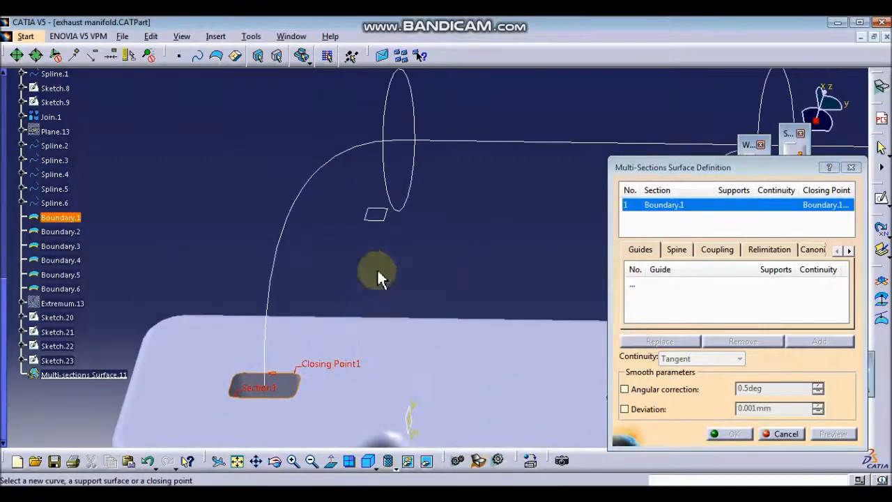
click(398, 192)
- Add the circles Sketch.22, Sketch.21, Sketch.20, Sketch.9 and Sketch.8 in order as further sections of the surface
mouse_move(453, 219)
middle_down()
mouse_move(397, 300)
mouse_move(378, 348)
middle_up()
middle_drag(257, 345, 144, 337)
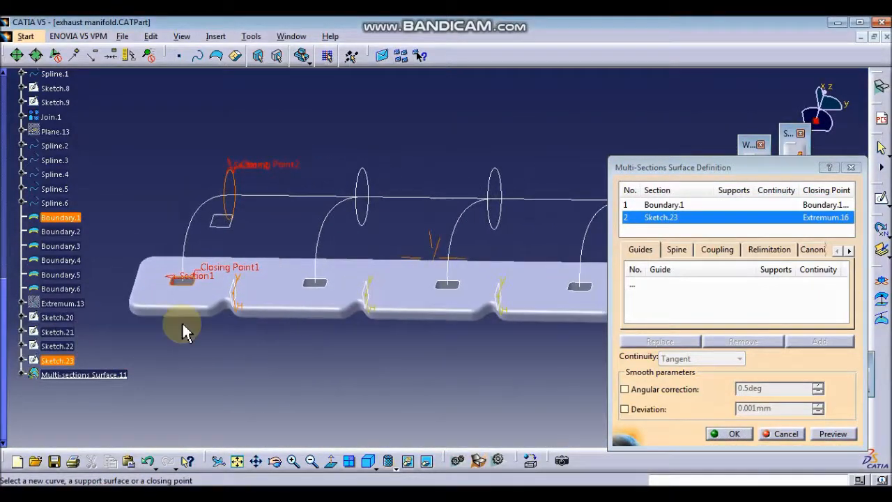
click(368, 221)
click(555, 289)
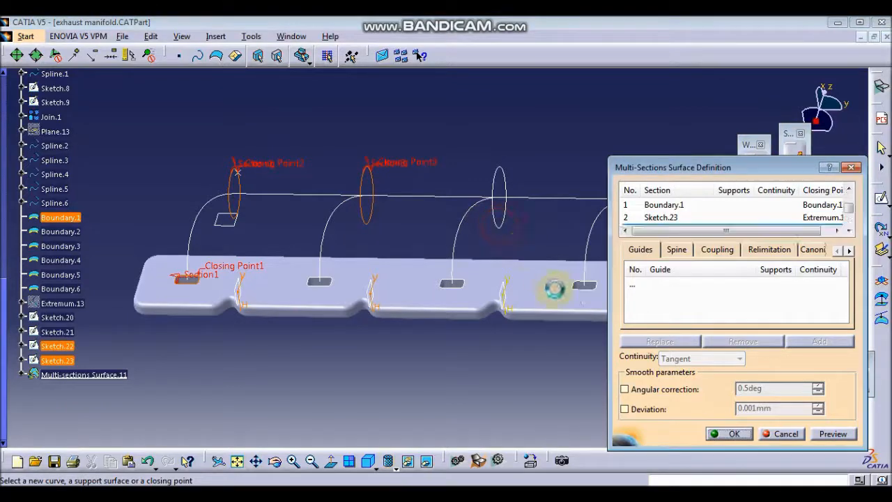
middle_drag(532, 285, 207, 256)
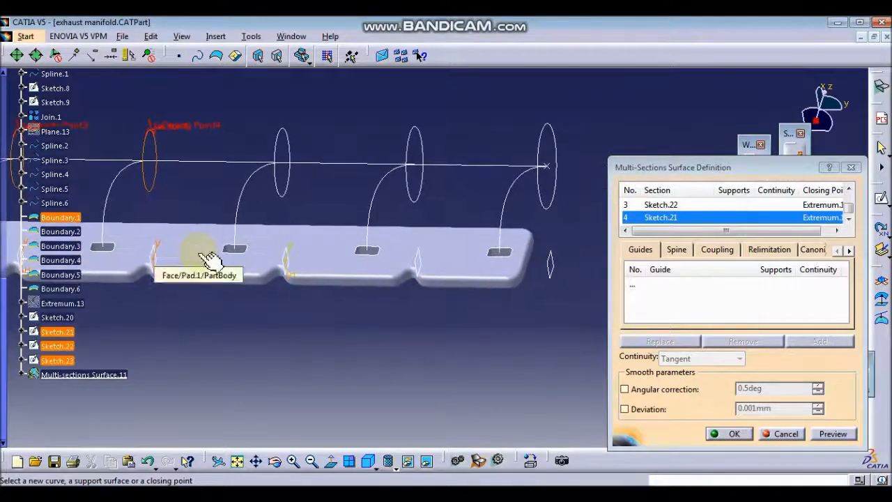
click(287, 188)
click(418, 202)
click(549, 209)
mouse_move(537, 249)
middle_down()
mouse_move(364, 235)
mouse_move(370, 255)
mouse_move(274, 282)
mouse_move(508, 299)
middle_up()
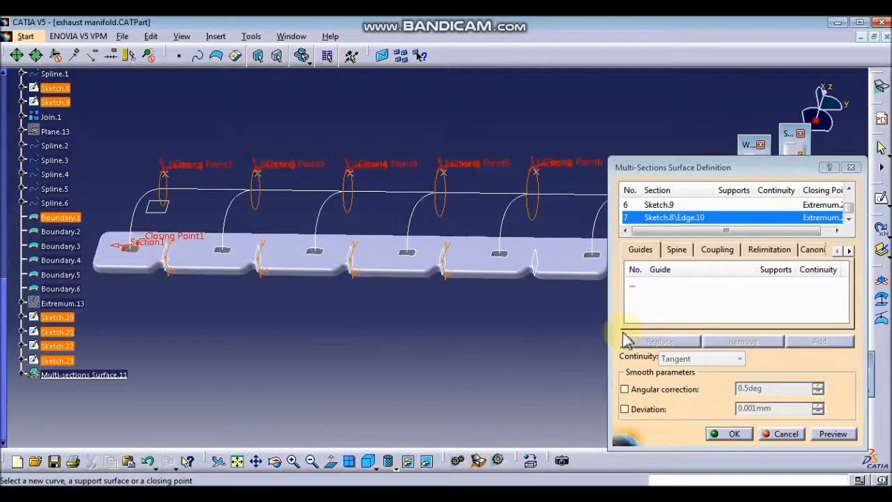
- Set the joined centre curve Join.1 as the spine and create the main pipe surface
click(675, 250)
click(677, 285)
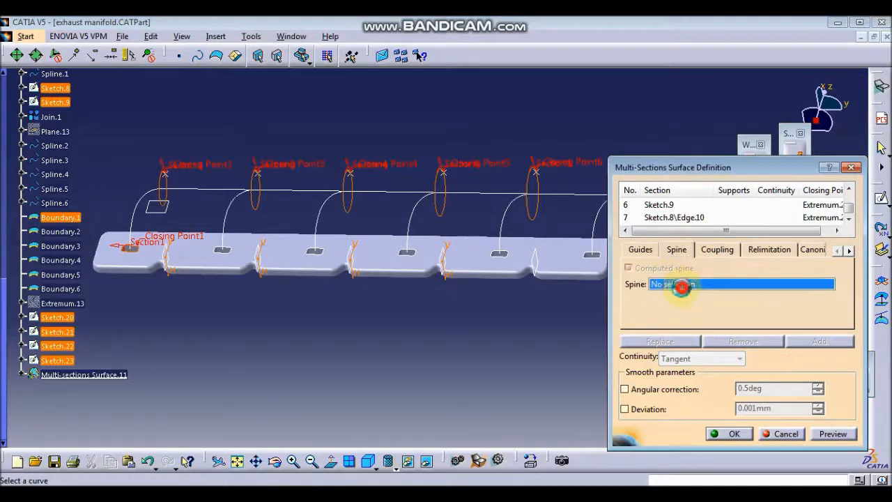
middle_drag(229, 294, 277, 314)
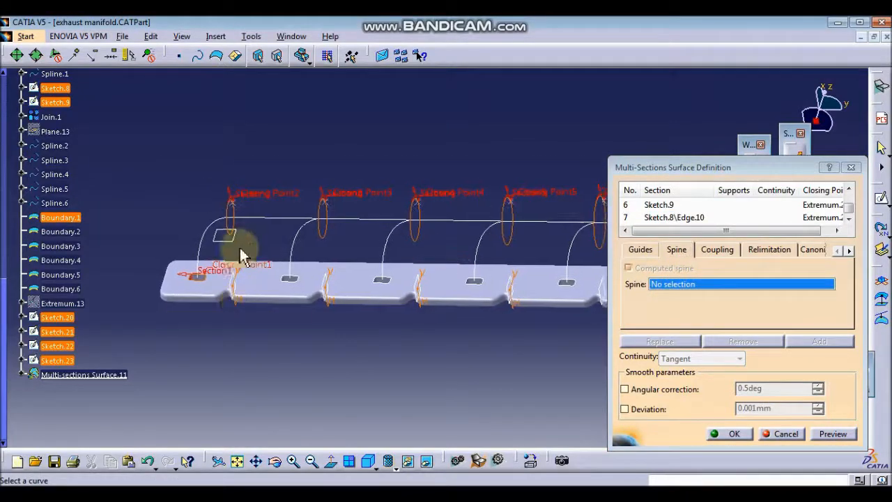
click(265, 219)
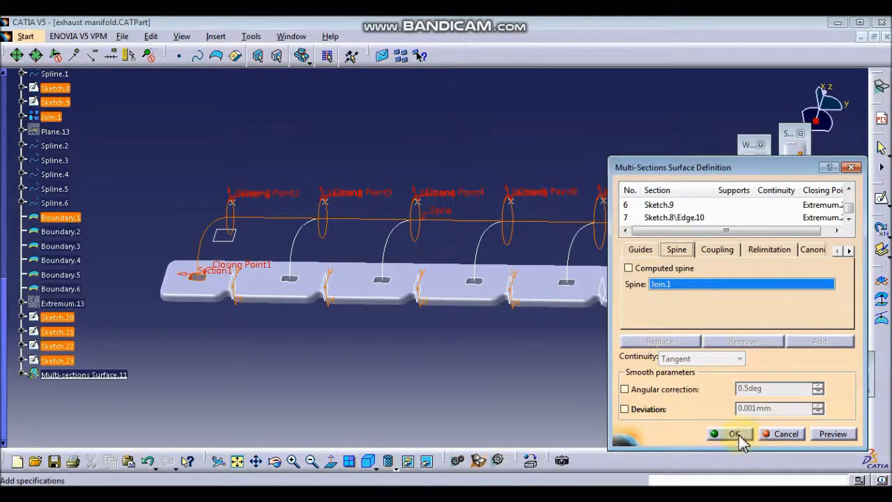
middle_drag(232, 307, 243, 360)
middle_drag(460, 365, 483, 360)
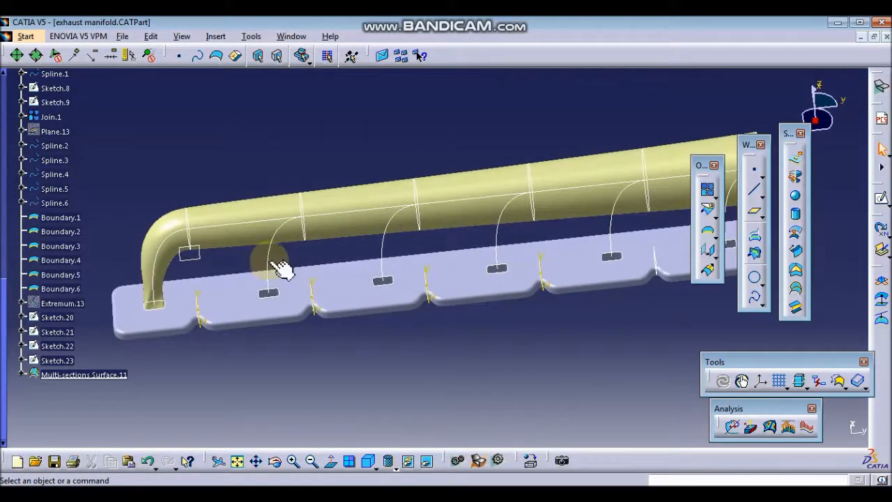
- Create a multi-sections surface from port outline Boundary.2 to circle Sketch.22 with Spline.2 as the spine
click(747, 334)
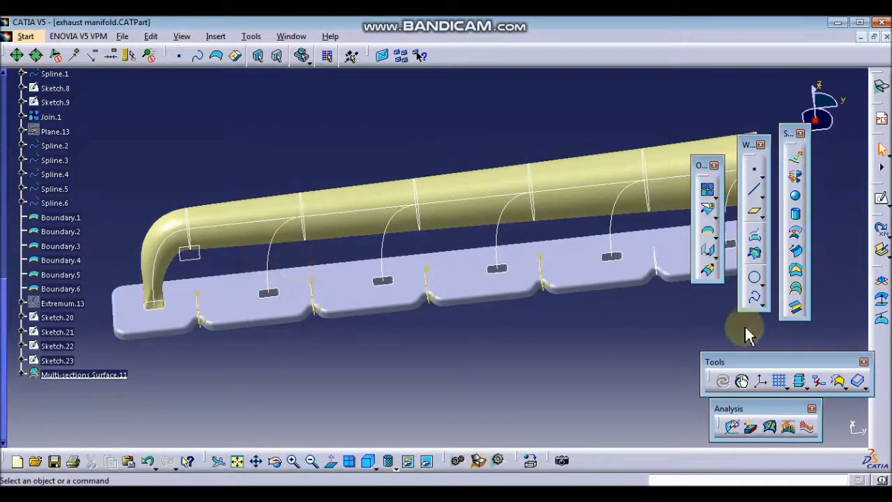
click(794, 289)
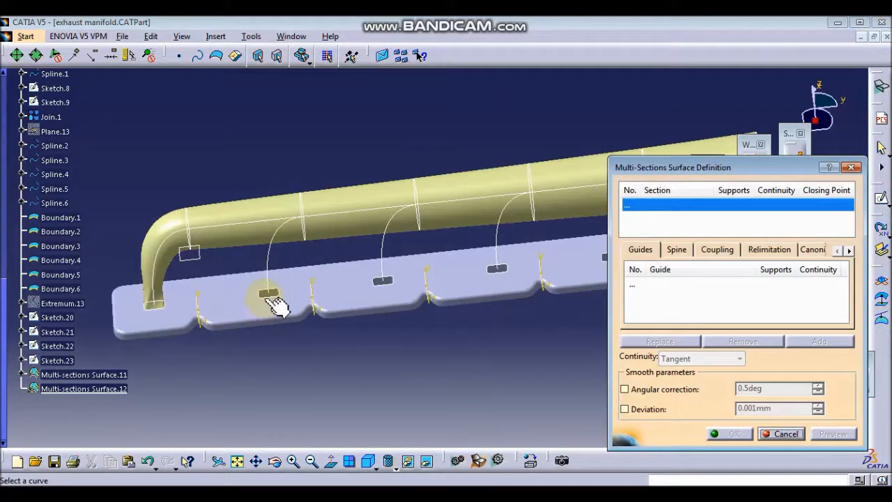
click(270, 295)
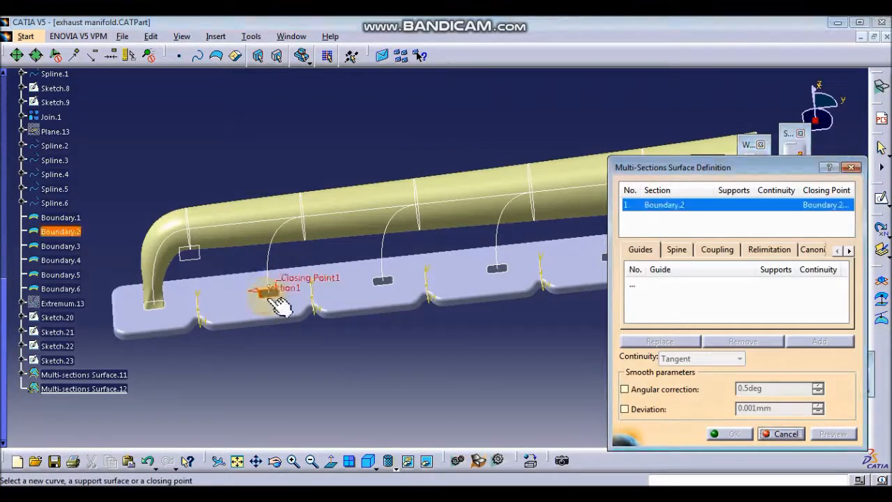
click(306, 234)
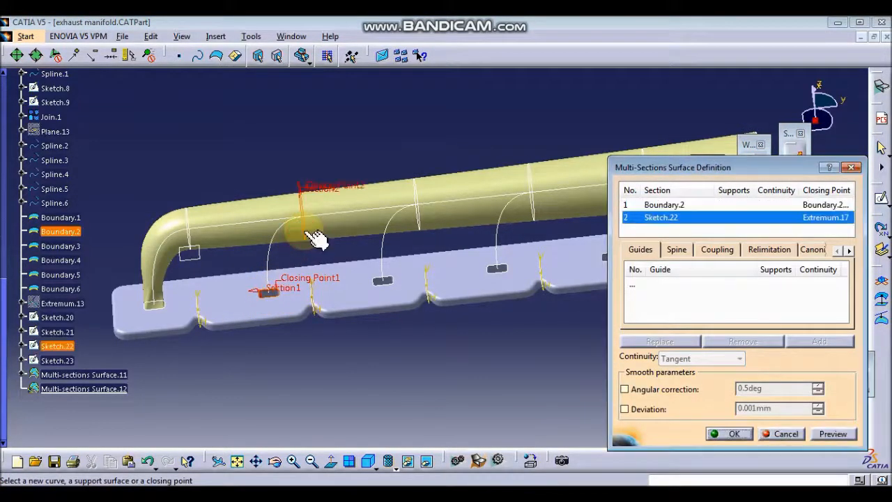
click(674, 251)
click(261, 256)
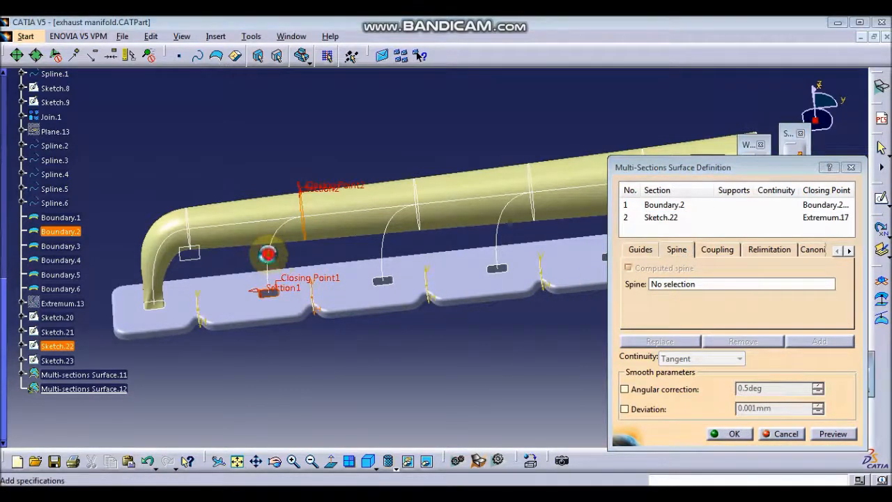
click(725, 434)
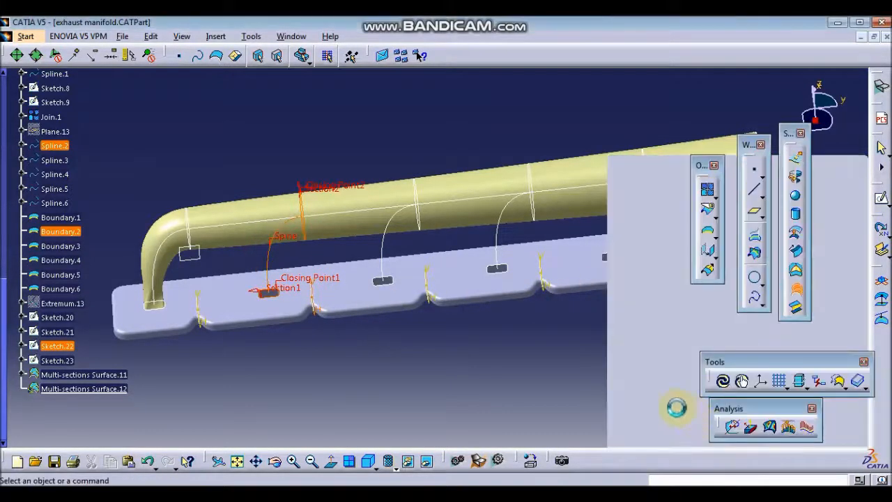
- Create a multi-sections surface from port outline Boundary.3 to circle Sketch.21 with Spline.3 as the spine
click(401, 286)
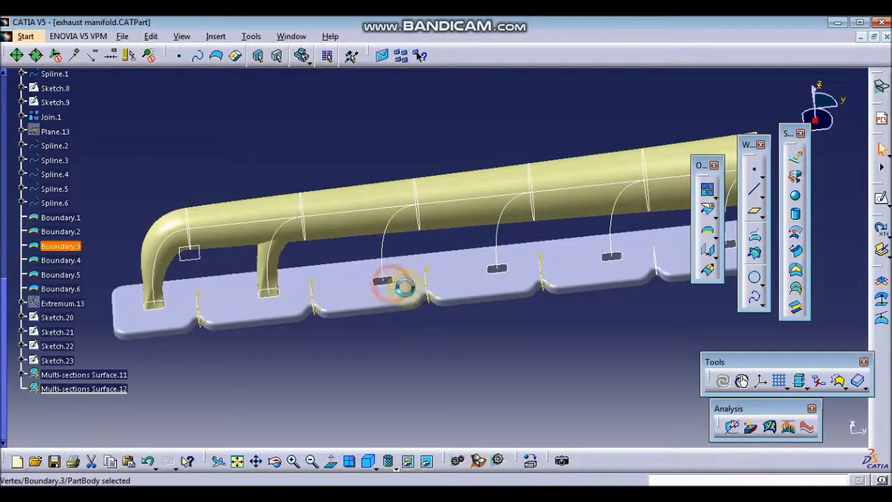
click(394, 336)
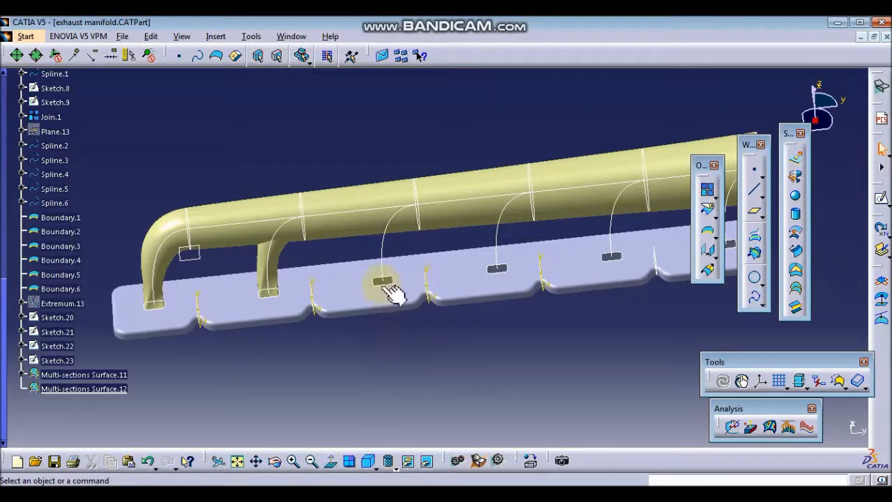
click(397, 332)
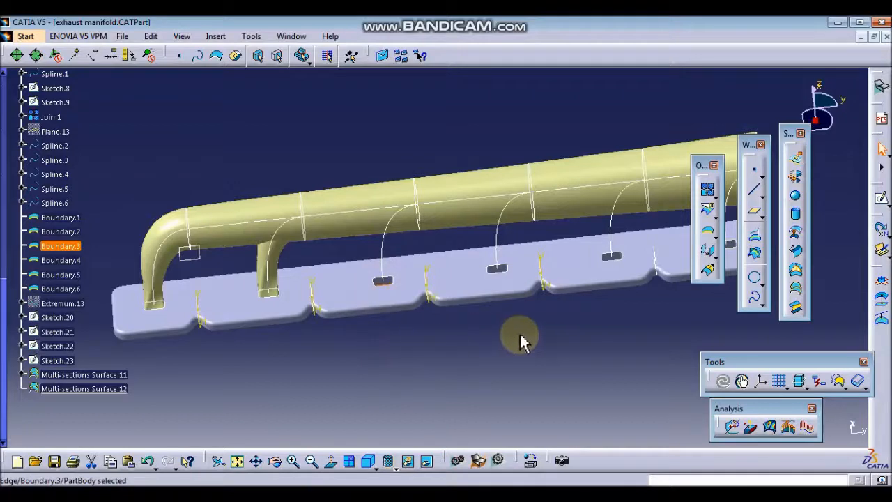
click(796, 291)
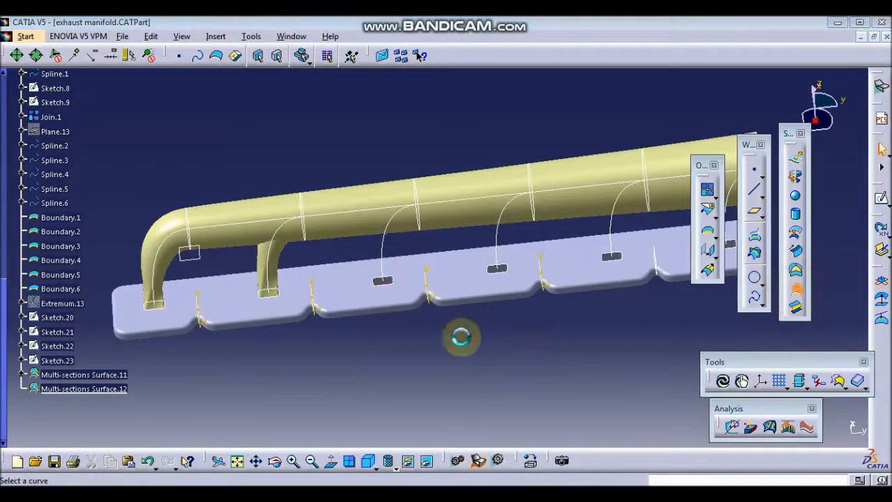
click(384, 284)
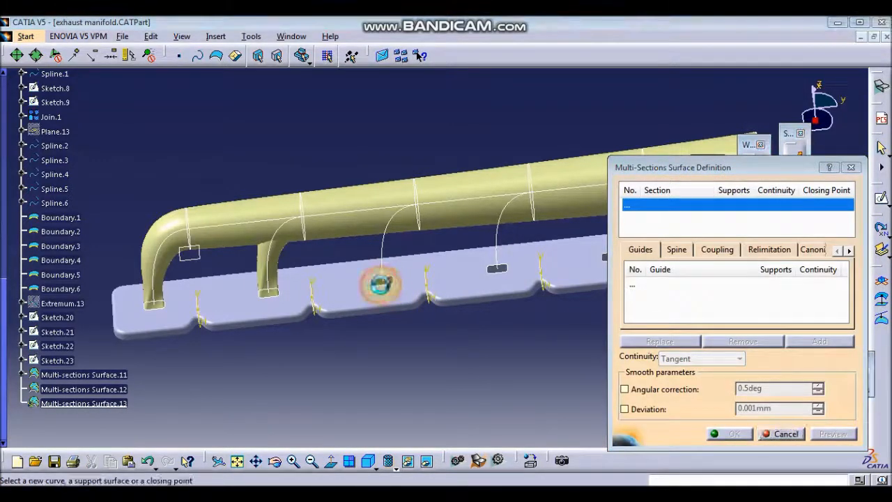
click(414, 223)
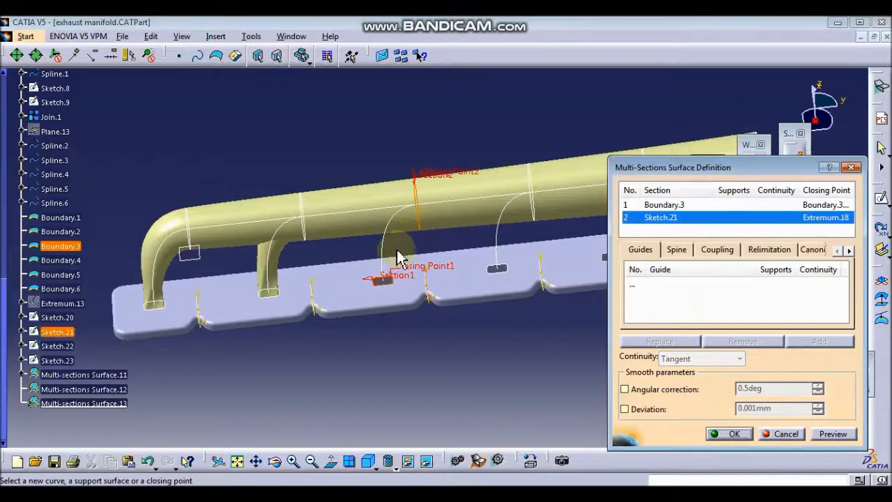
click(669, 252)
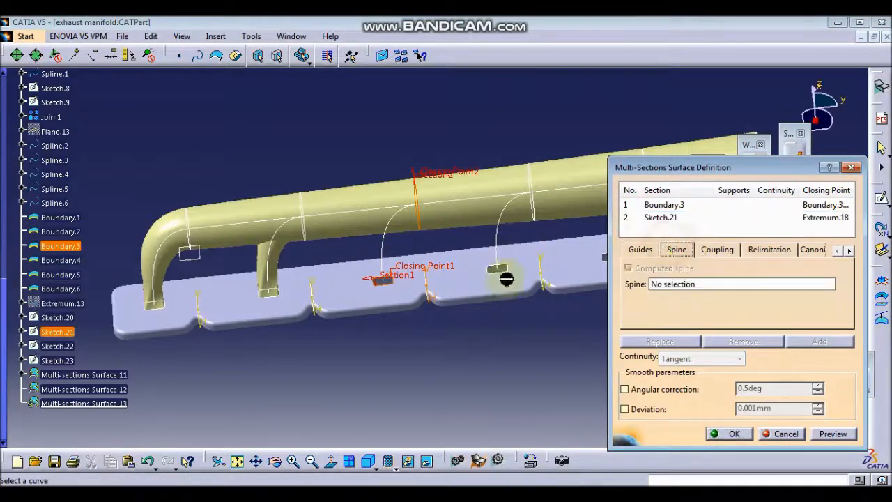
click(382, 250)
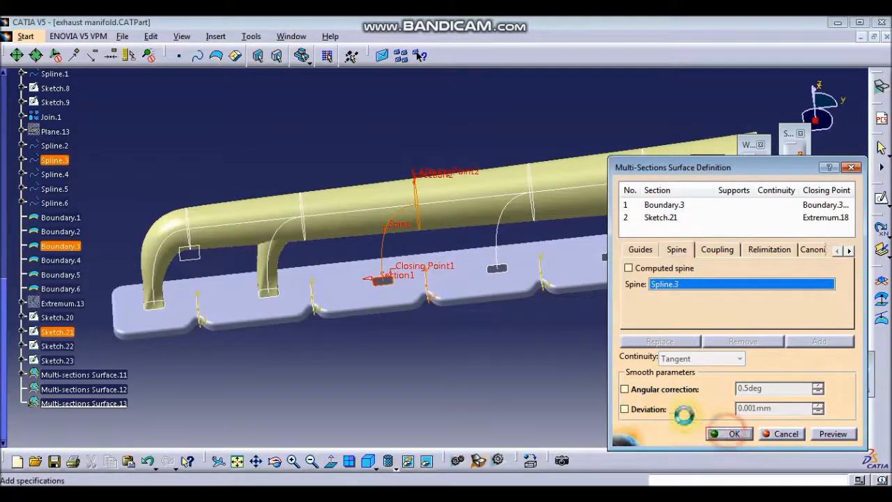
click(718, 430)
- Create a multi-sections surface from port outline Boundary.4 to circle Sketch.20 with Spline.4 as the spine
middle_drag(468, 348, 269, 337)
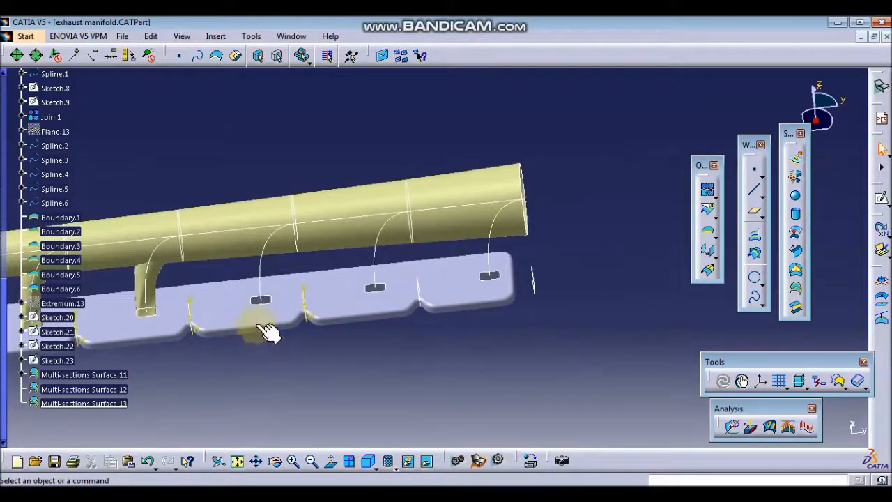
click(795, 288)
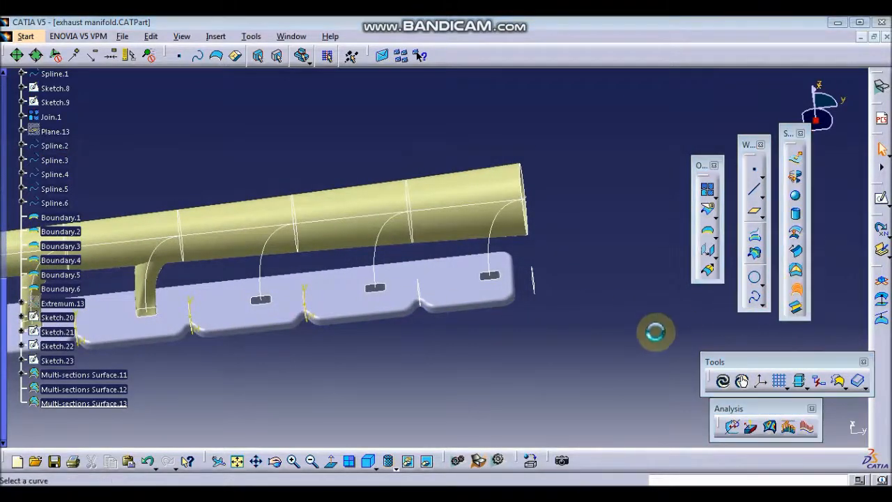
click(261, 301)
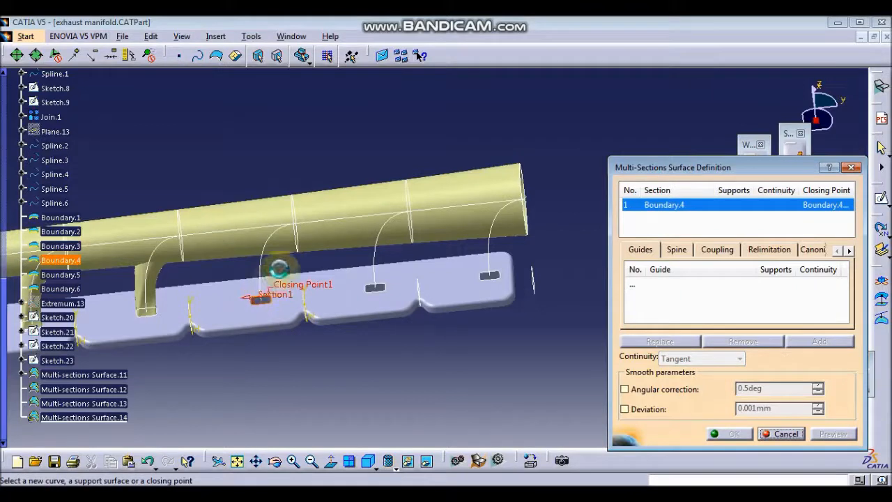
click(296, 242)
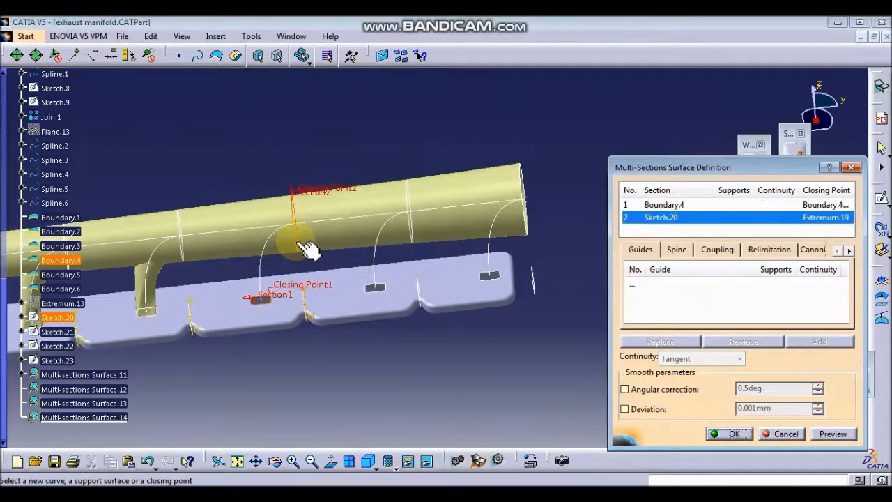
click(673, 250)
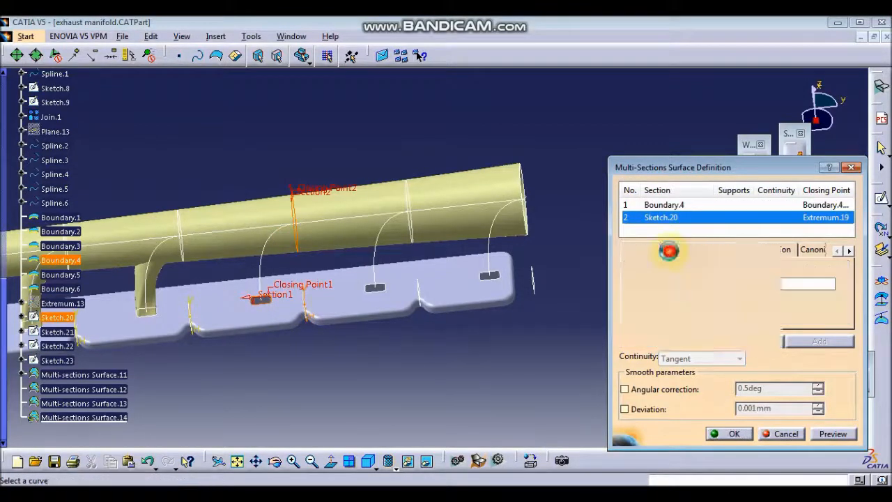
click(264, 267)
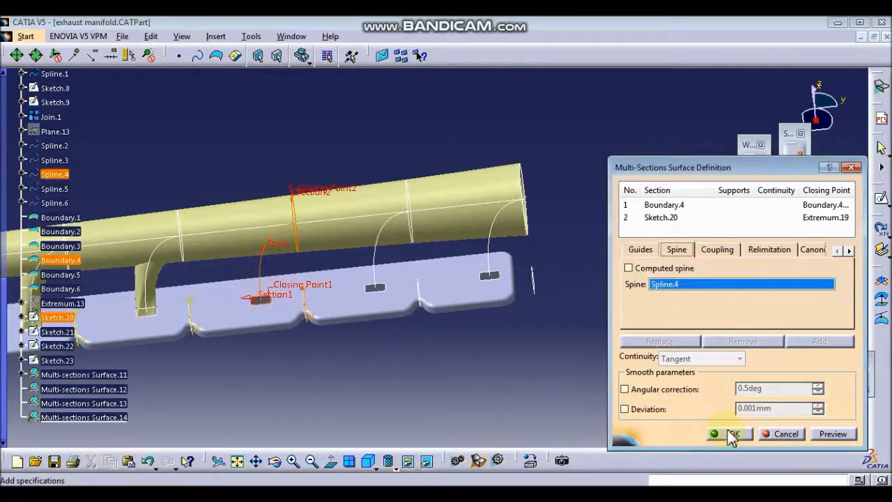
- Create a multi-sections surface from port outline Boundary.5 to circle Sketch.9 with Spline.5 as the spine
middle_drag(442, 373, 403, 333)
click(795, 288)
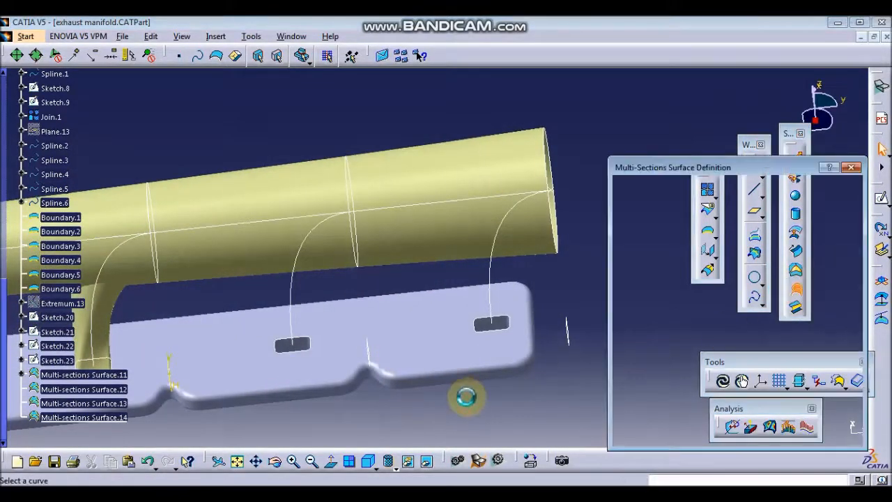
click(297, 348)
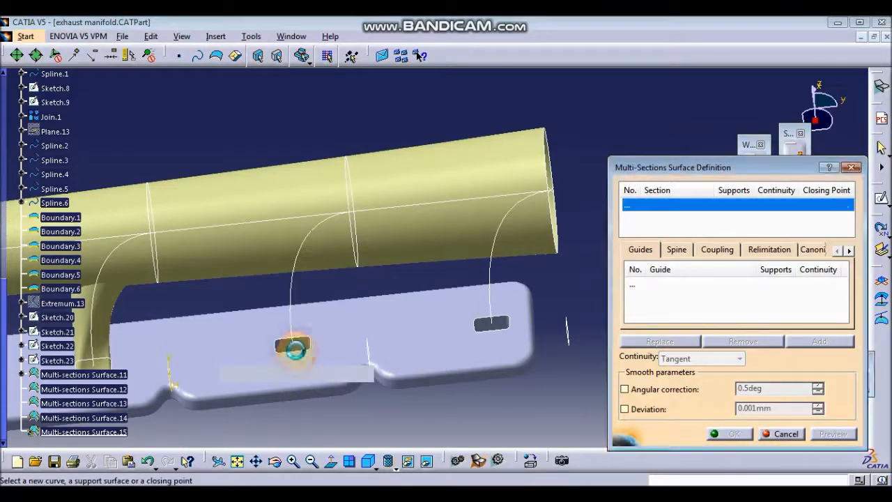
click(356, 256)
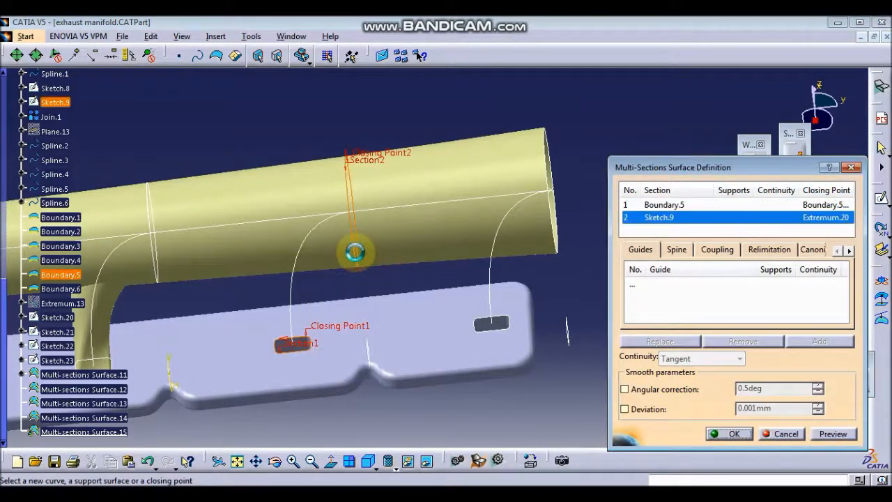
click(675, 250)
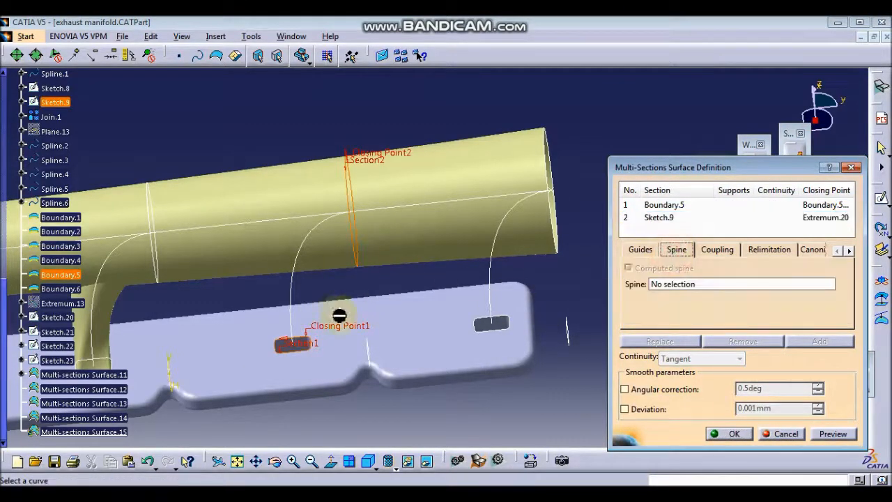
click(296, 294)
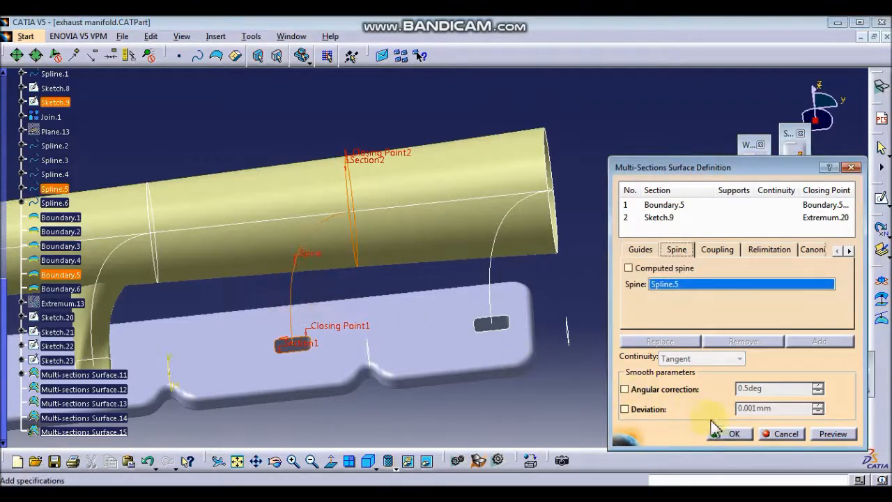
click(729, 434)
- Create a multi-sections surface from port outline Boundary.6 to the end circle of Sketch.8 with Spline.6 as the spine
middle_drag(637, 328, 427, 296)
click(792, 292)
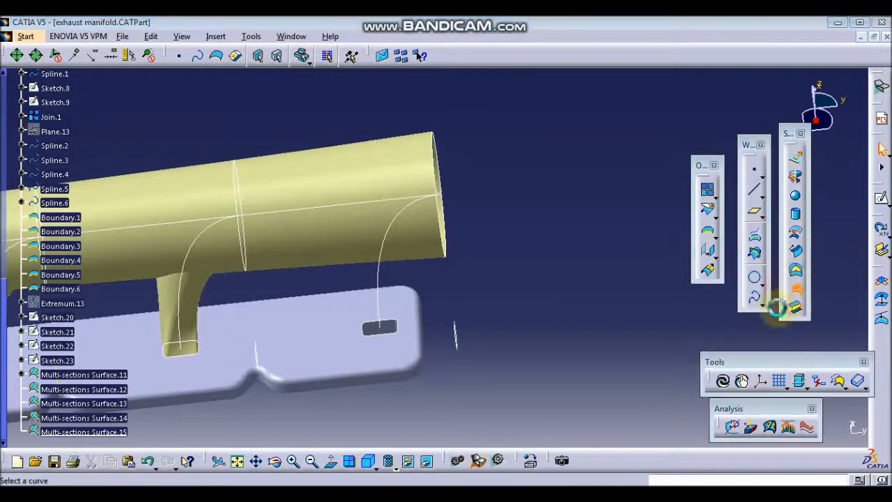
click(395, 302)
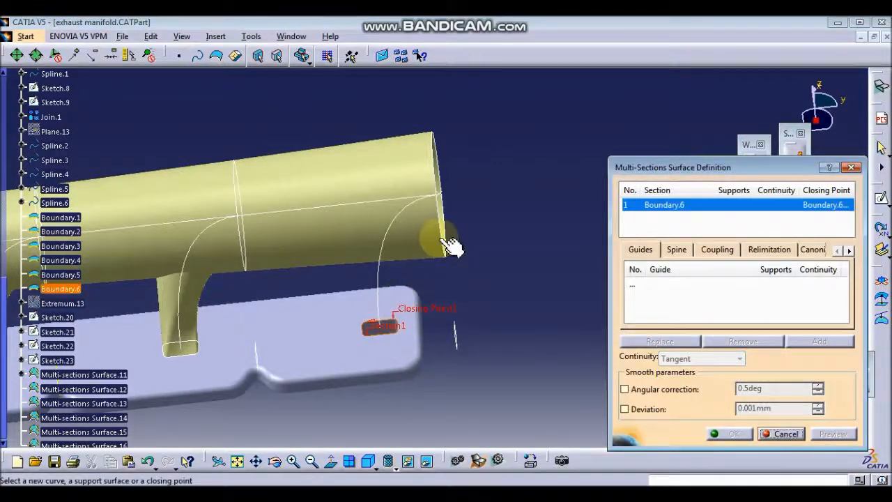
click(436, 236)
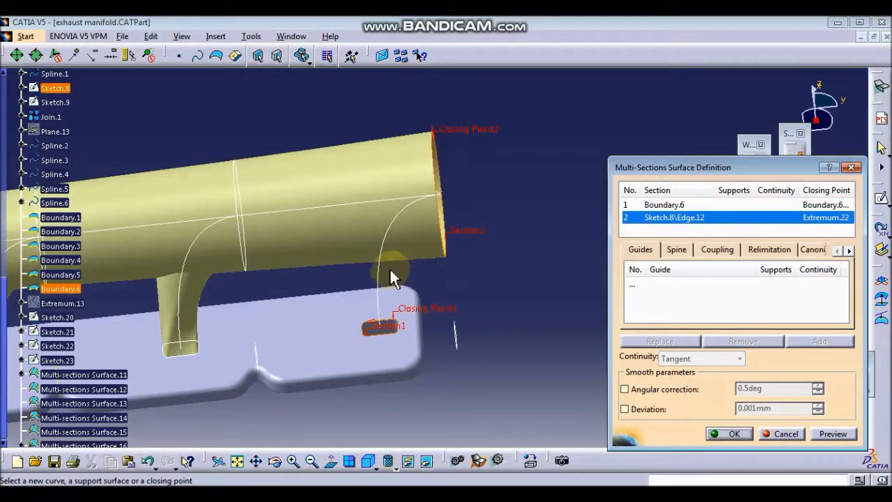
click(676, 249)
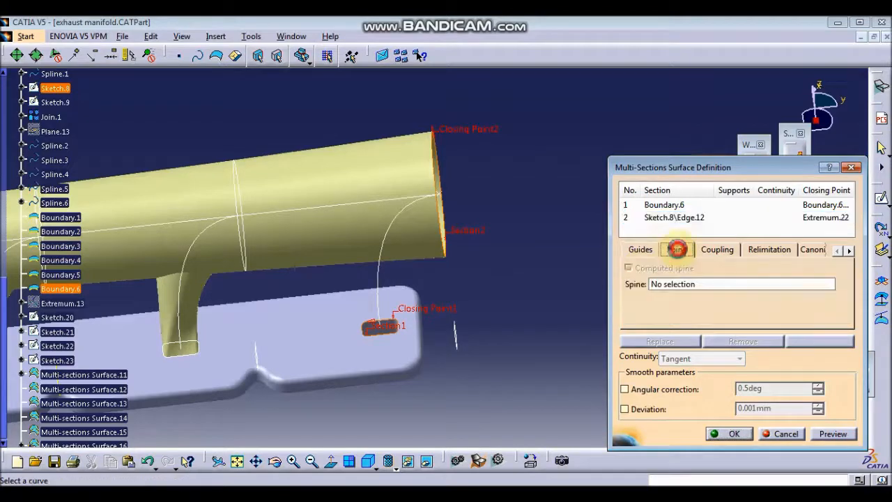
click(381, 283)
click(724, 433)
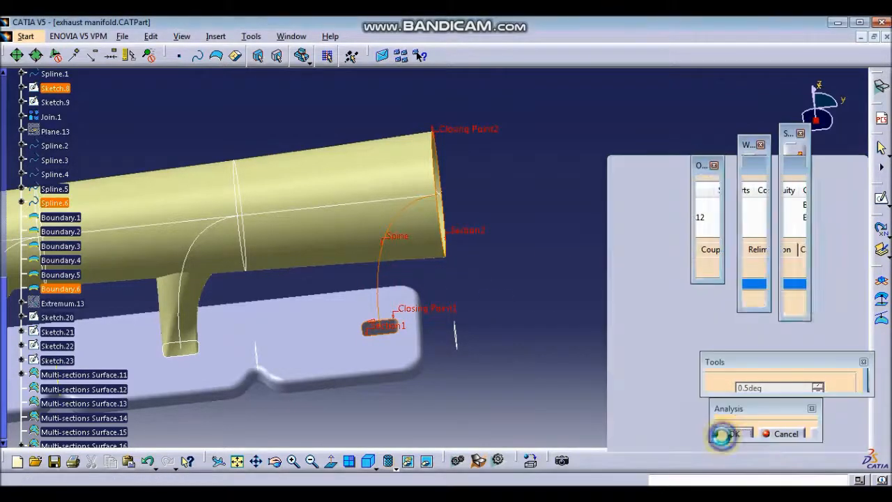
click(563, 315)
- Extrude the main pipe's end circle in Sketch.8 by 95 mm along the Y component as a surface
middle_drag(561, 310, 505, 343)
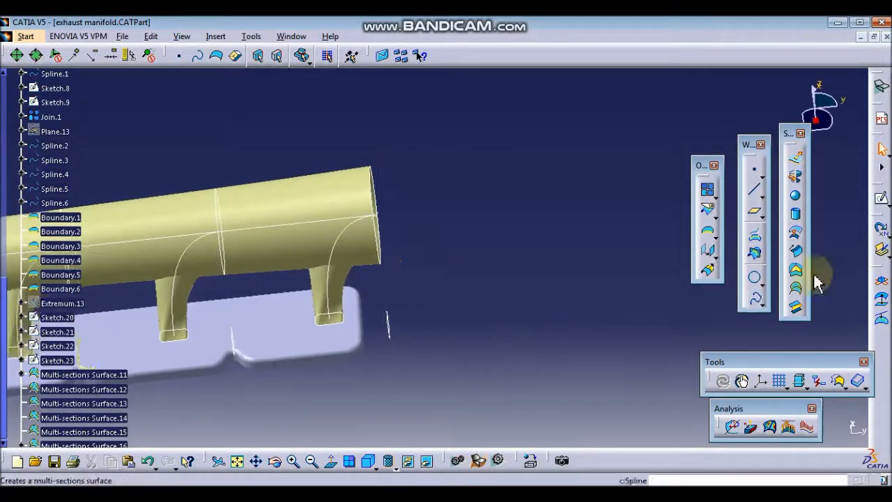
click(798, 160)
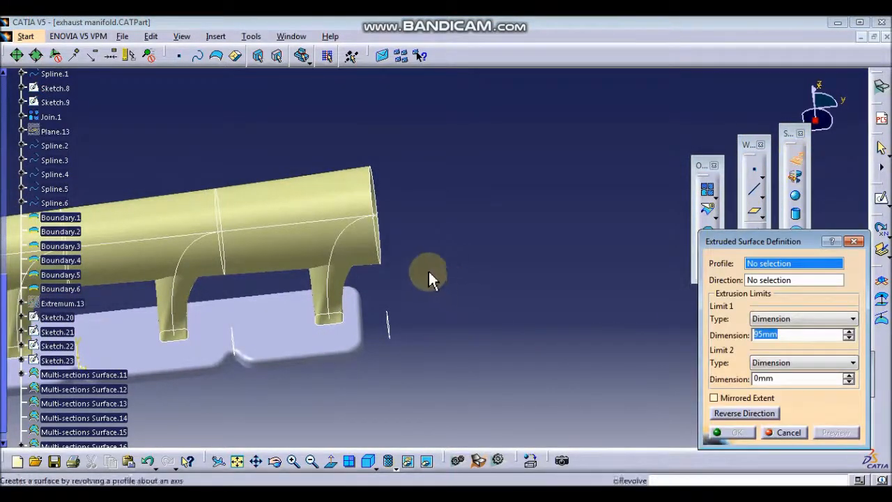
click(380, 258)
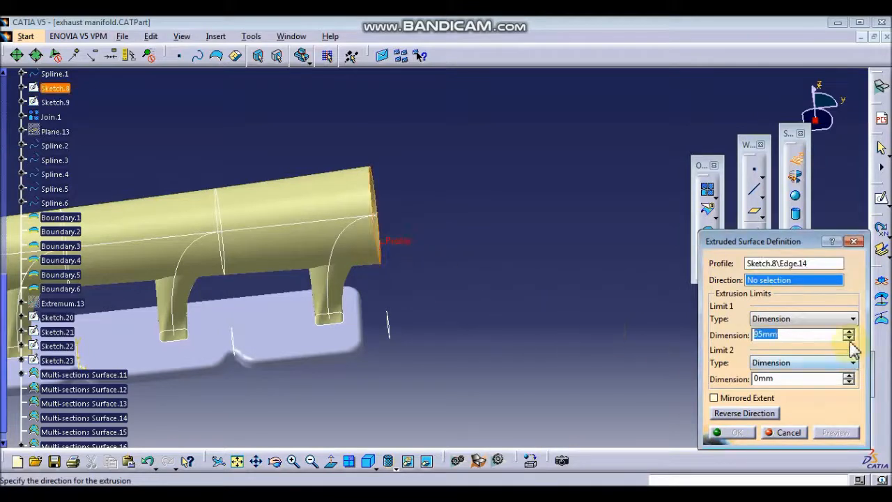
right_click(801, 293)
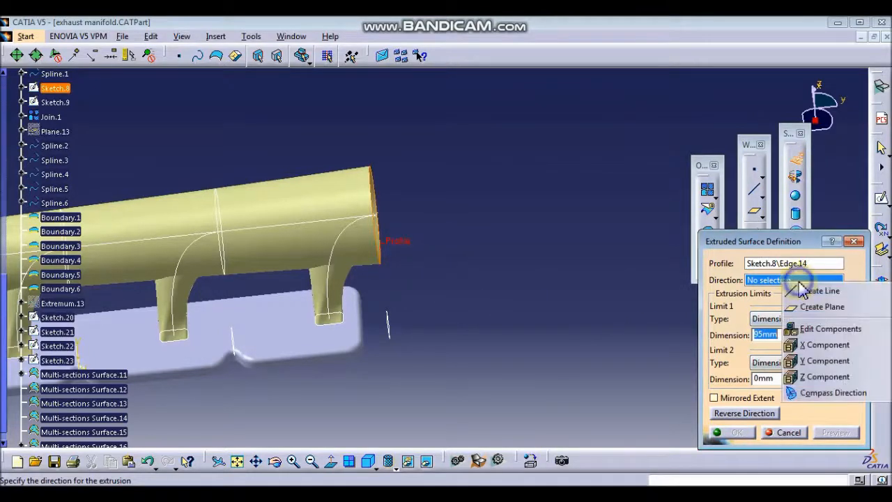
click(825, 359)
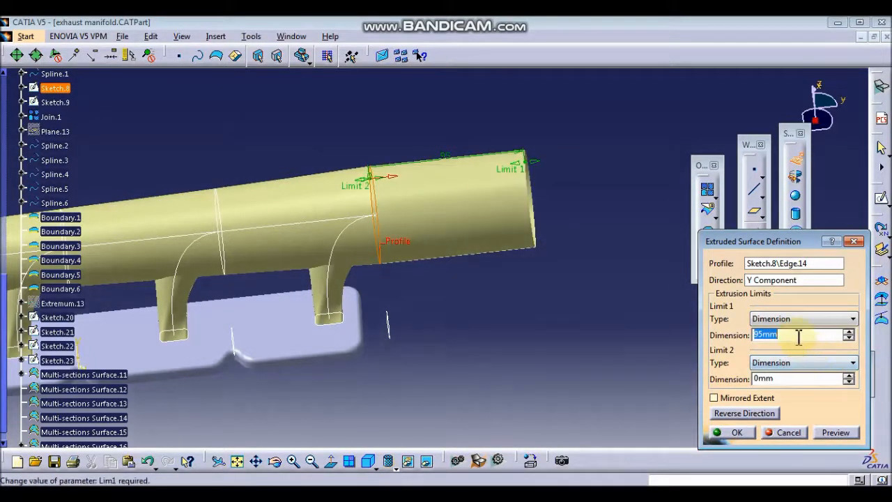
click(729, 433)
middle_drag(559, 366, 521, 468)
mouse_move(400, 375)
middle_down()
mouse_move(335, 390)
mouse_move(406, 377)
middle_up()
middle_drag(414, 363, 446, 391)
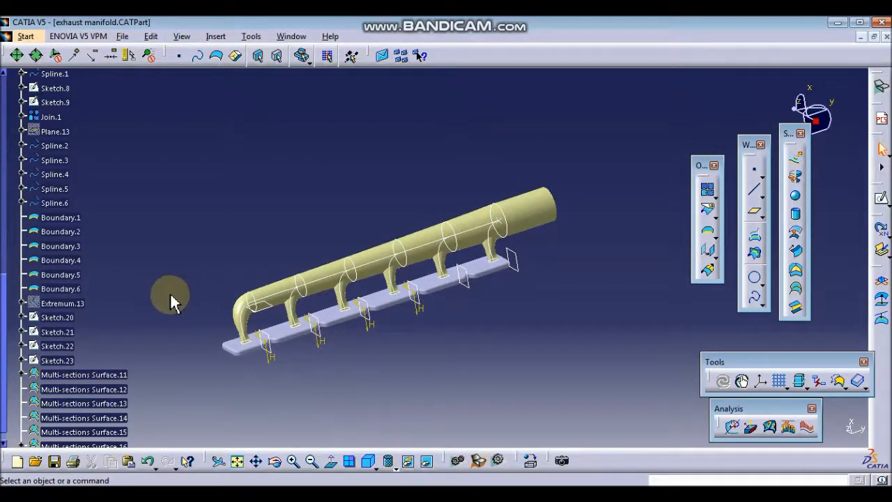
drag(248, 391, 430, 310)
right_click(328, 324)
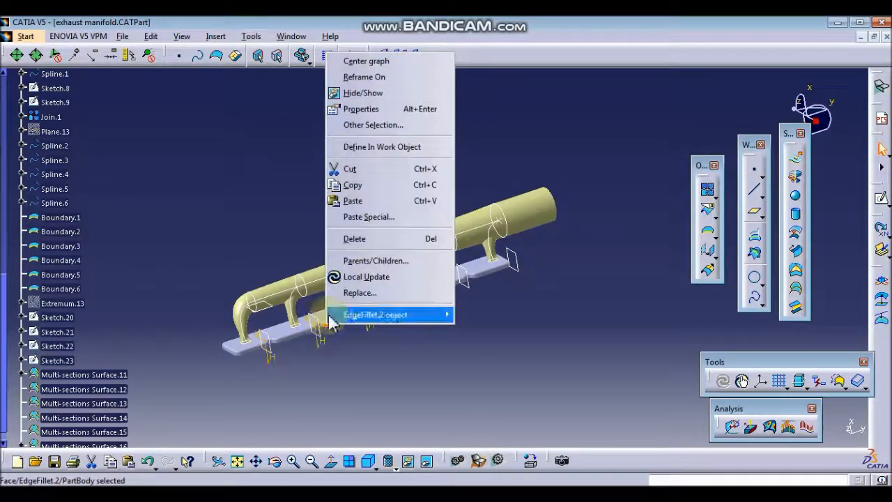
click(237, 406)
- Hide port outlines Boundary.2, Boundary.4 and Boundary.5 together with the sketch axis marks of Sketch.20 to Sketch.23 along the flange
mouse_move(249, 389)
mouse_down()
mouse_move(269, 326)
mouse_move(353, 309)
mouse_up()
right_click(332, 342)
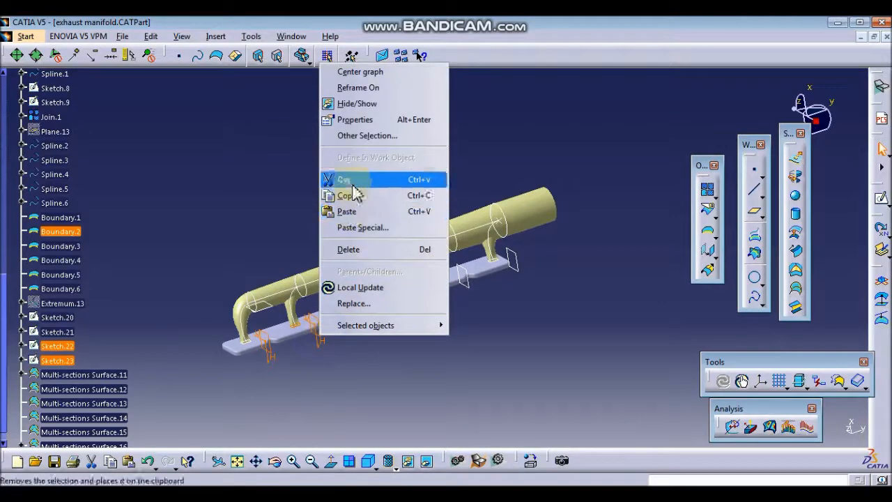
click(348, 104)
drag(352, 345, 460, 254)
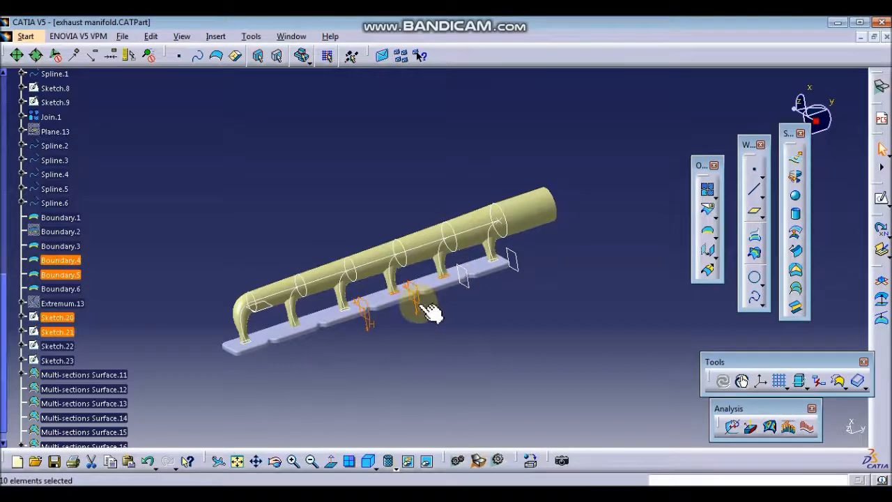
right_click(431, 313)
click(481, 71)
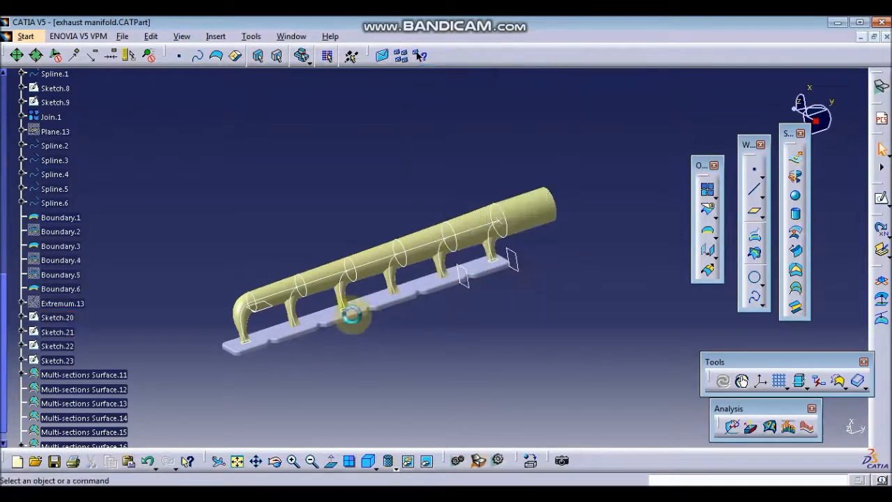
- Hide port outline Boundary.6 and the two plane markers near the flange end below the extruded pipe
drag(453, 310, 523, 262)
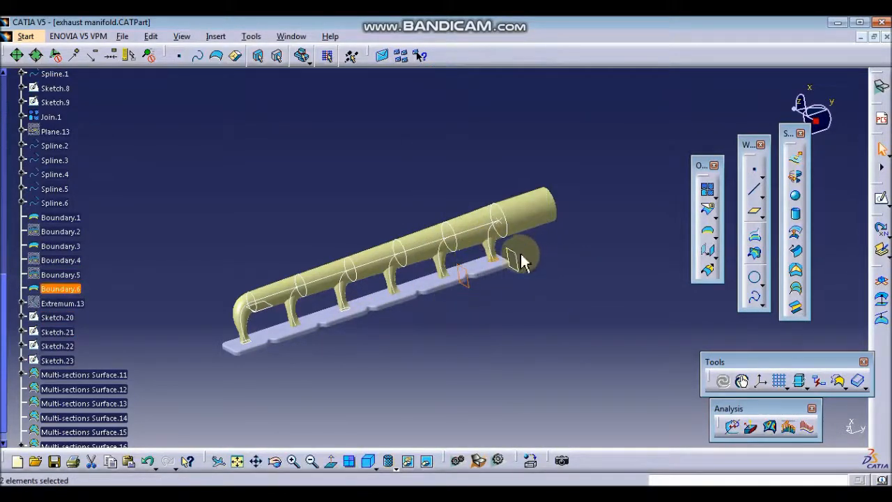
right_click(513, 258)
click(562, 260)
middle_drag(494, 335, 527, 318)
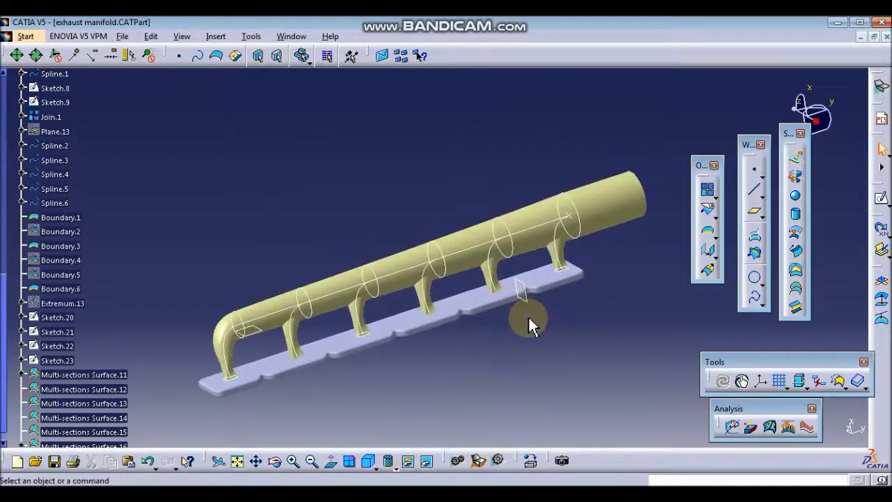
drag(472, 327, 620, 266)
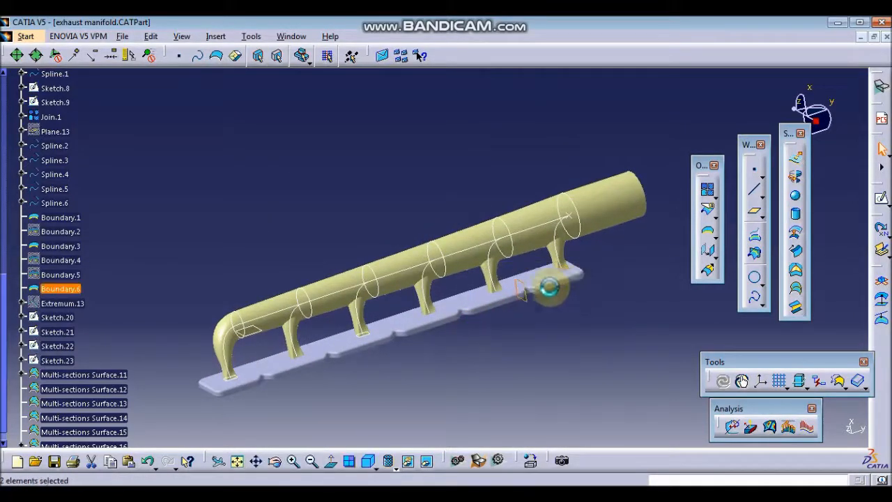
right_click(533, 296)
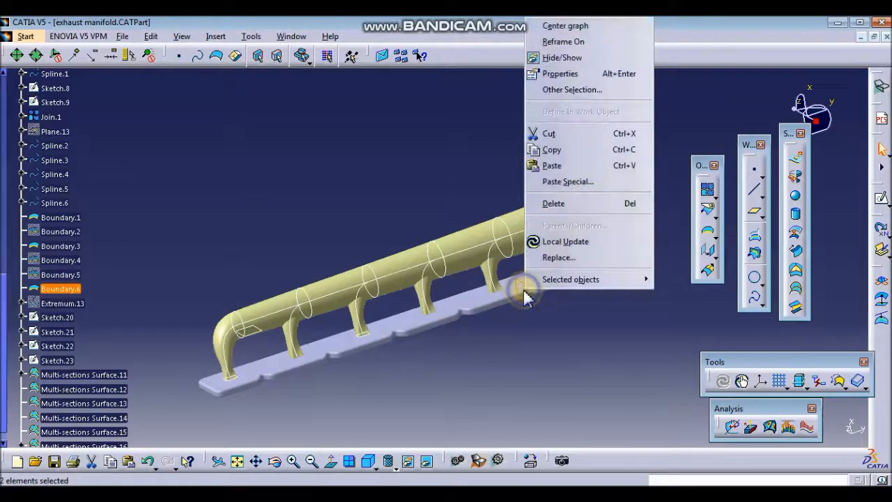
click(570, 57)
- Hide port outline Boundary.3 at the base of the third branch pipe
middle_drag(356, 375, 367, 308)
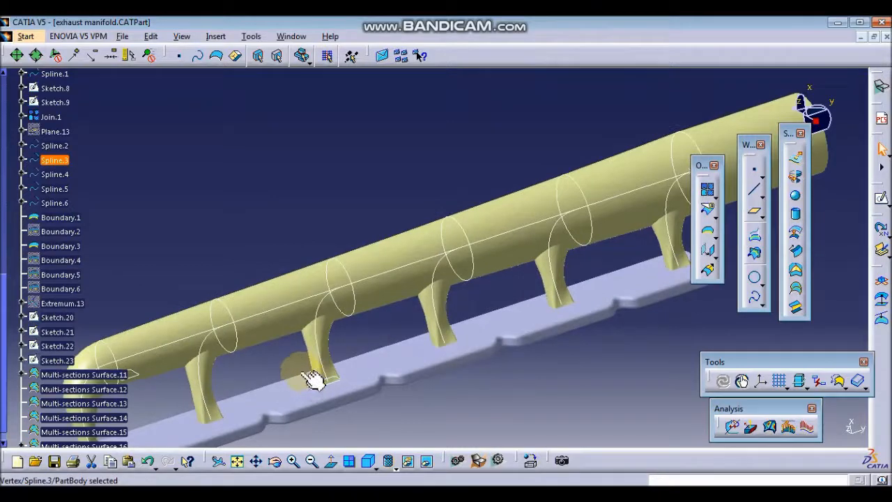
drag(283, 354, 360, 405)
right_click(334, 390)
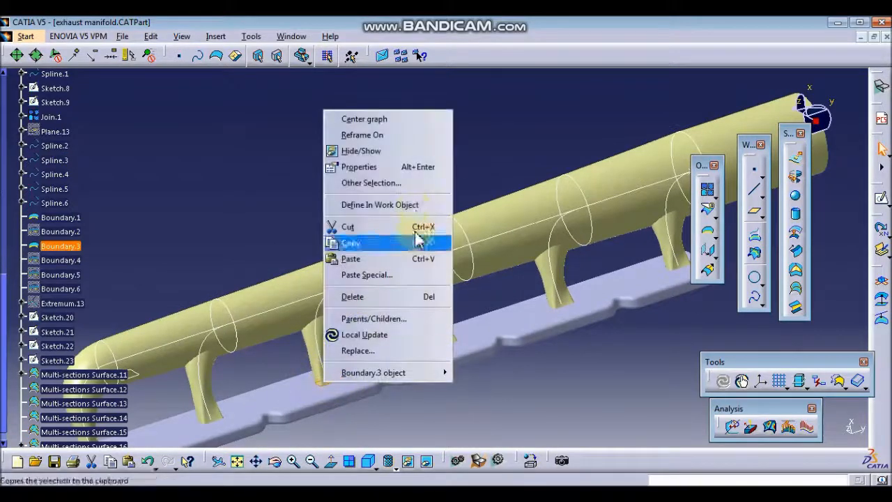
click(409, 149)
- Hide the main pipe's section circles in Sketch.8, Sketch.9 and Sketch.20 to Sketch.23
middle_drag(299, 418, 456, 244)
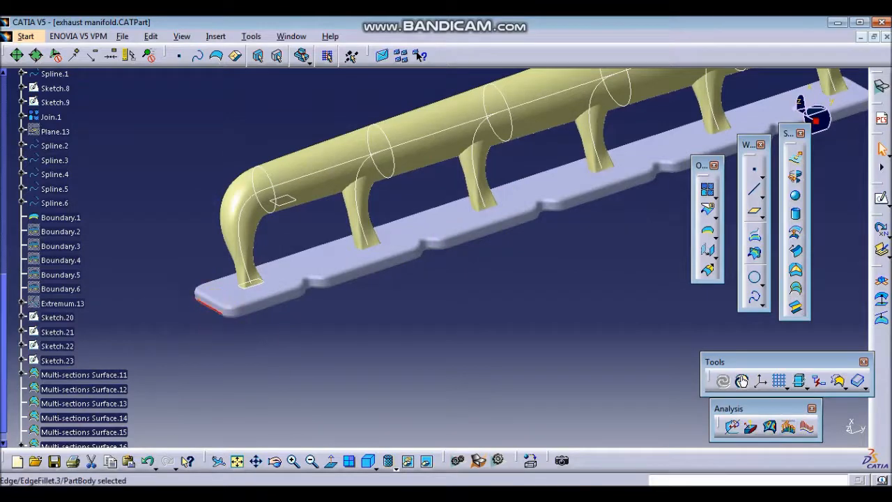
click(330, 460)
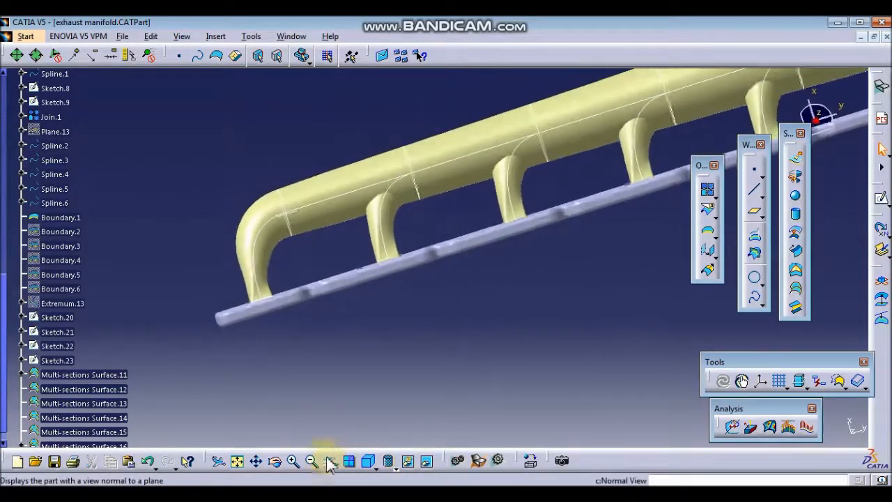
middle_drag(289, 354, 209, 393)
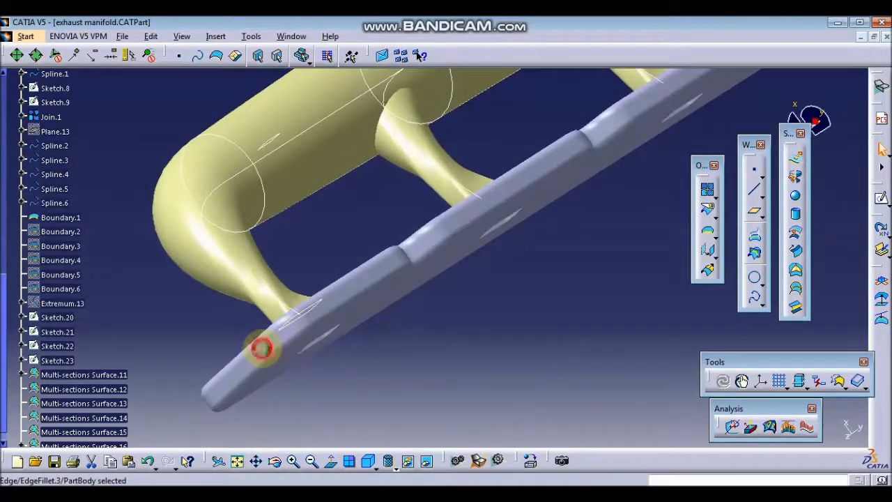
click(260, 353)
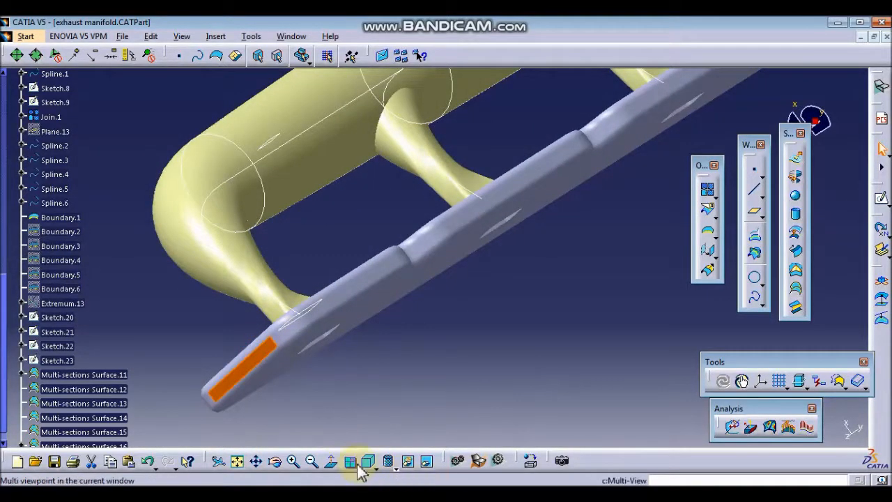
middle_drag(278, 358, 460, 336)
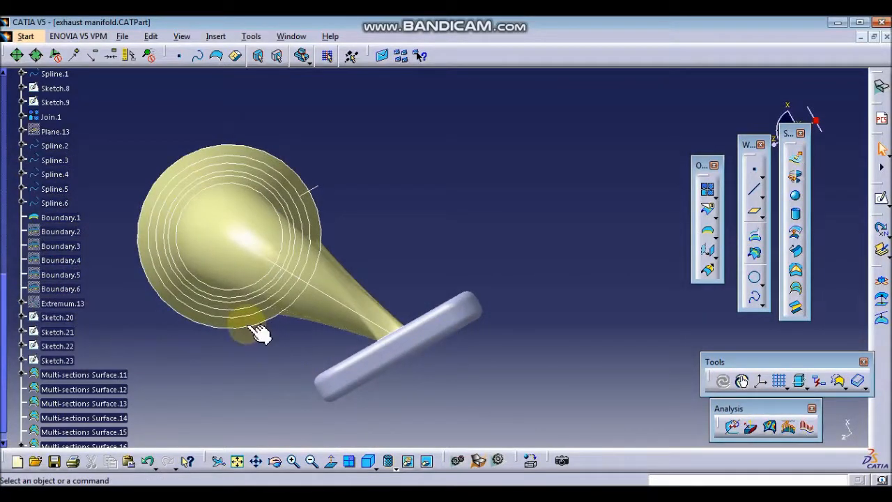
click(243, 322)
ctrl+click(239, 310)
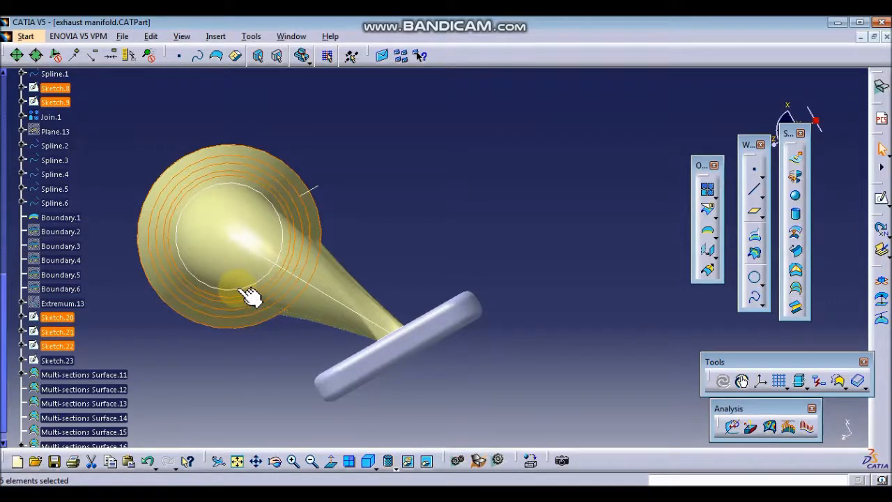
right_click(250, 296)
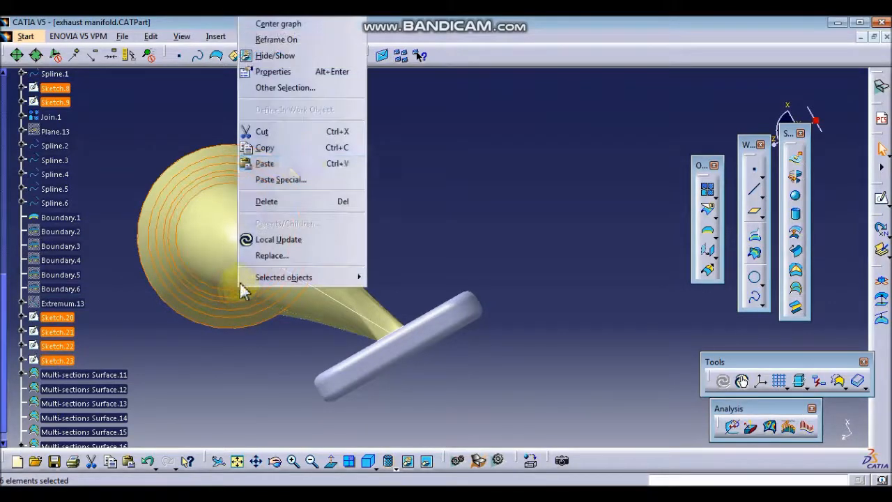
click(285, 57)
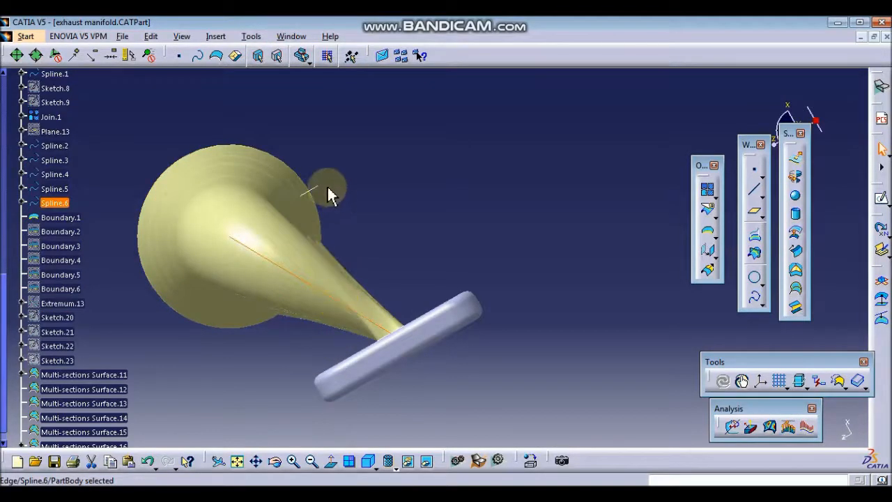
middle_drag(406, 237, 327, 312)
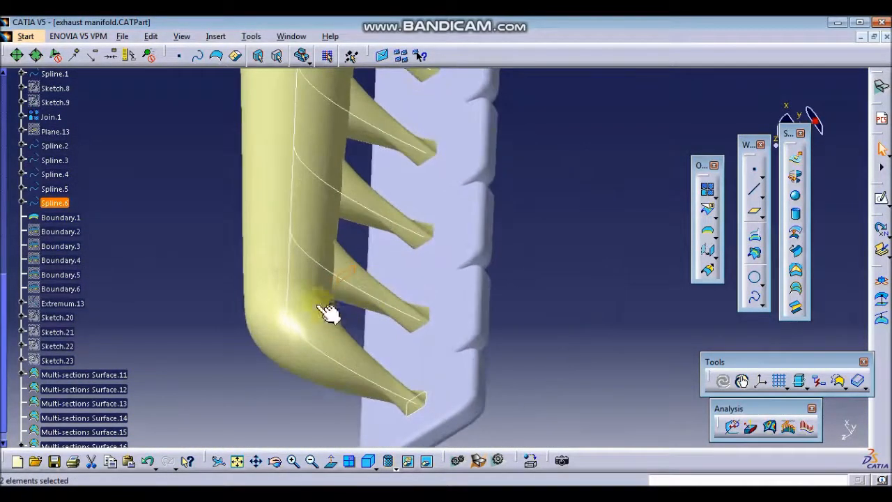
- Hide the main pipe's centreline Join.1, the branch guide curves Spline.2 to Spline.6 and the port outline Boundary.1
ctrl+click(314, 257)
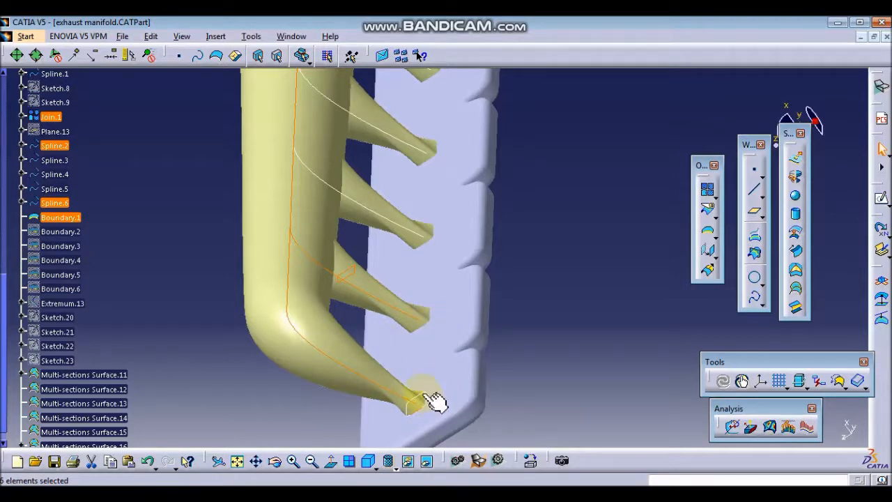
right_click(378, 135)
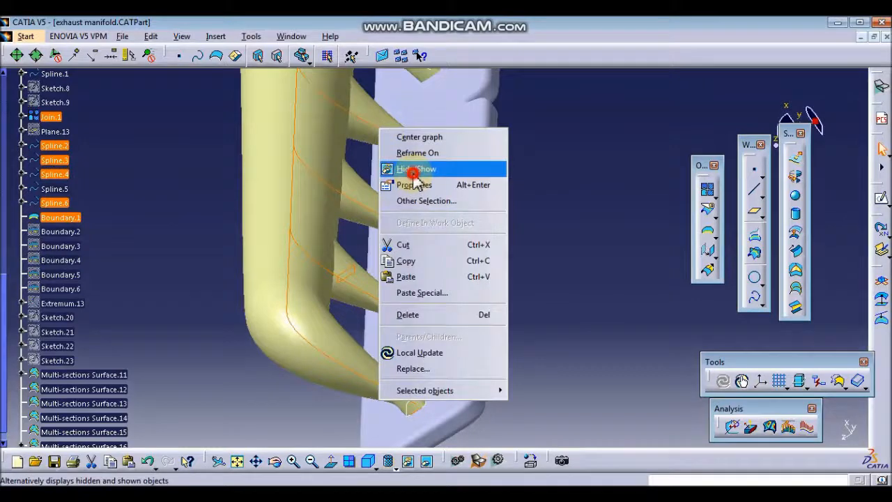
click(409, 168)
middle_drag(534, 215, 492, 406)
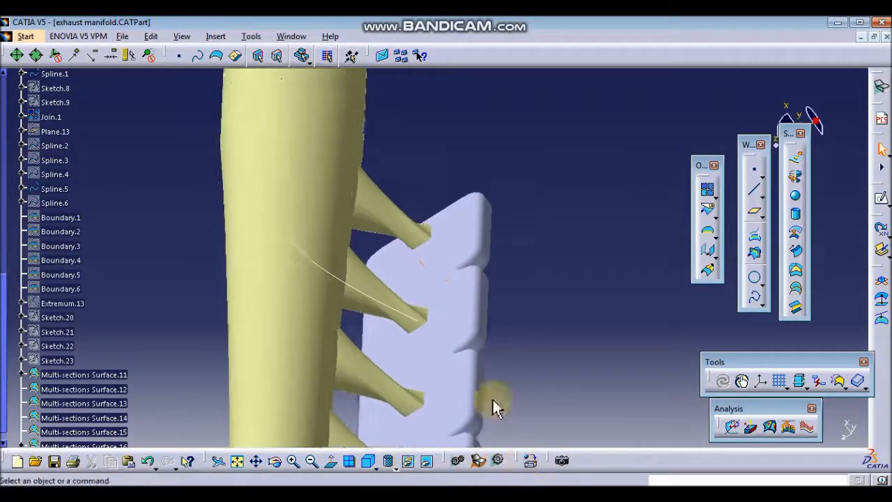
right_click(317, 261)
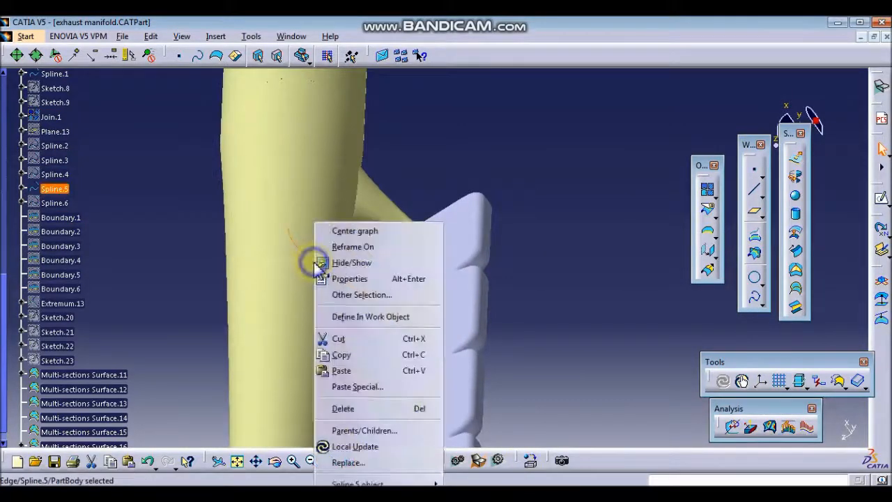
click(378, 260)
- Collapse the PartBody branch of the tree and apply the metal material Steel to the whole PartBody
middle_drag(523, 194, 439, 330)
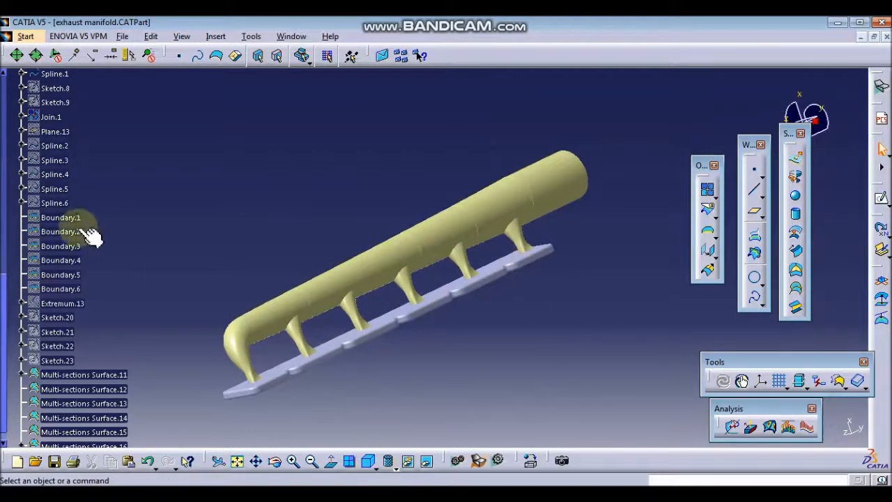
scroll(27, 216, up, 15)
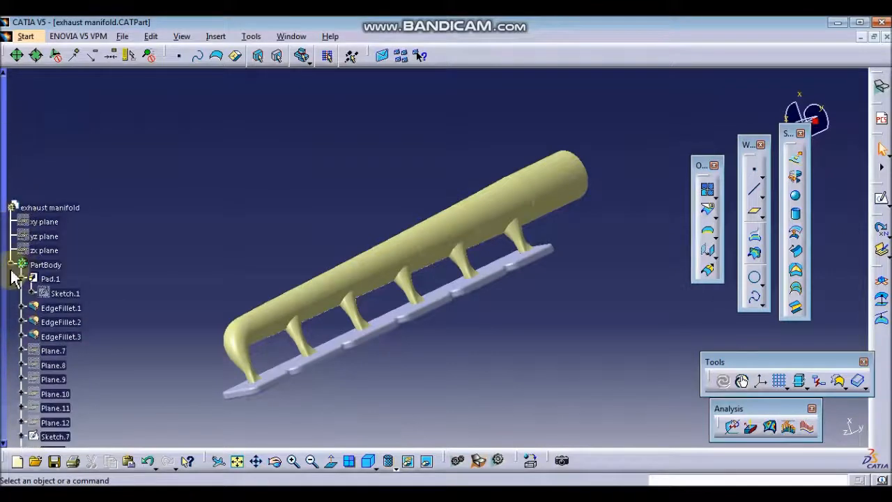
click(12, 265)
click(35, 265)
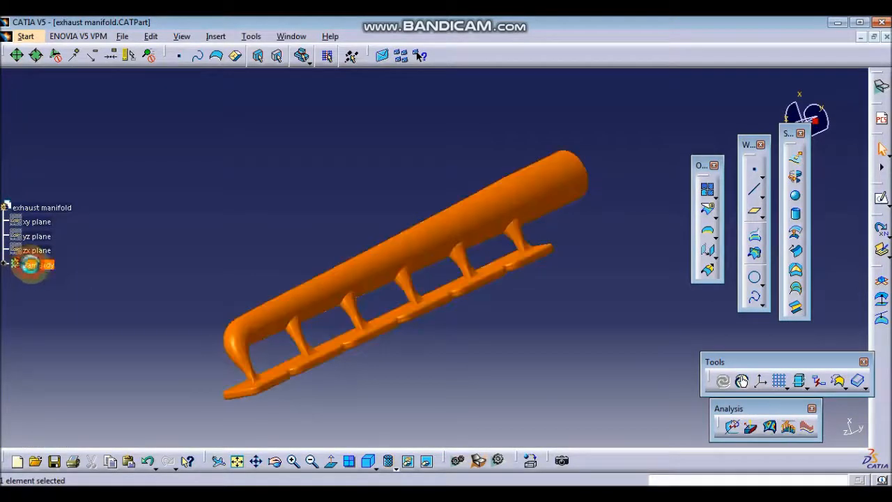
click(526, 460)
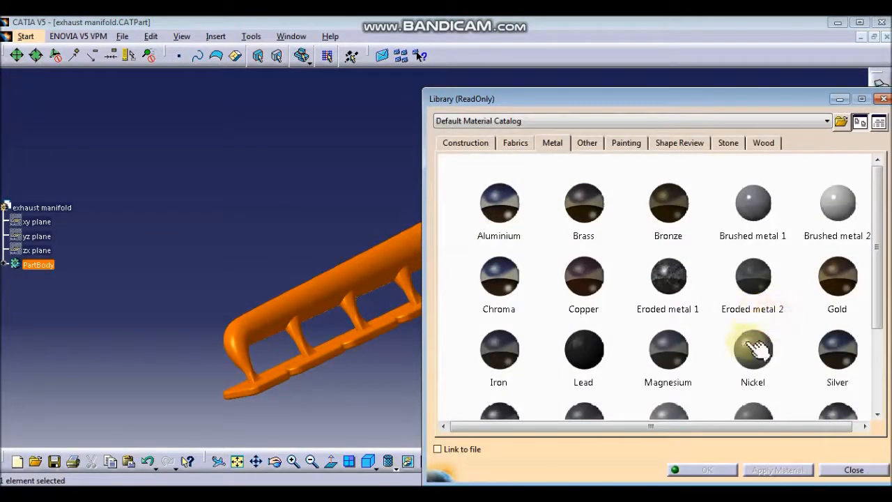
scroll(758, 353, down, 3)
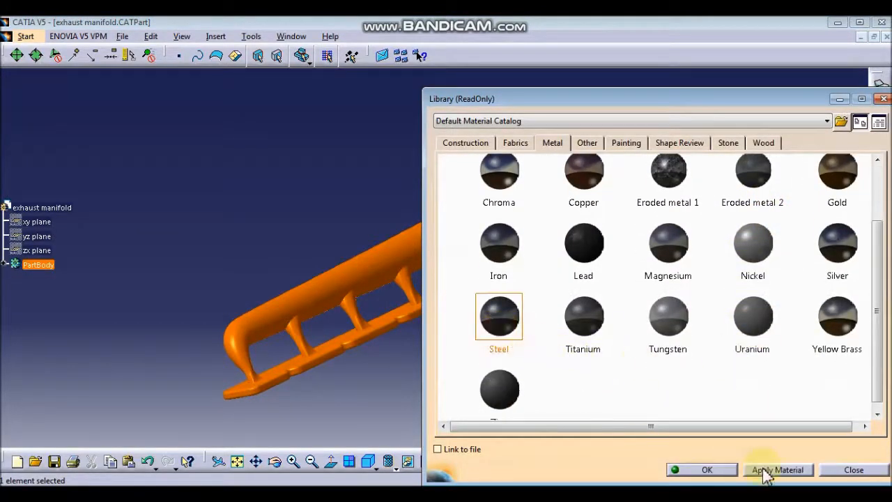
click(761, 467)
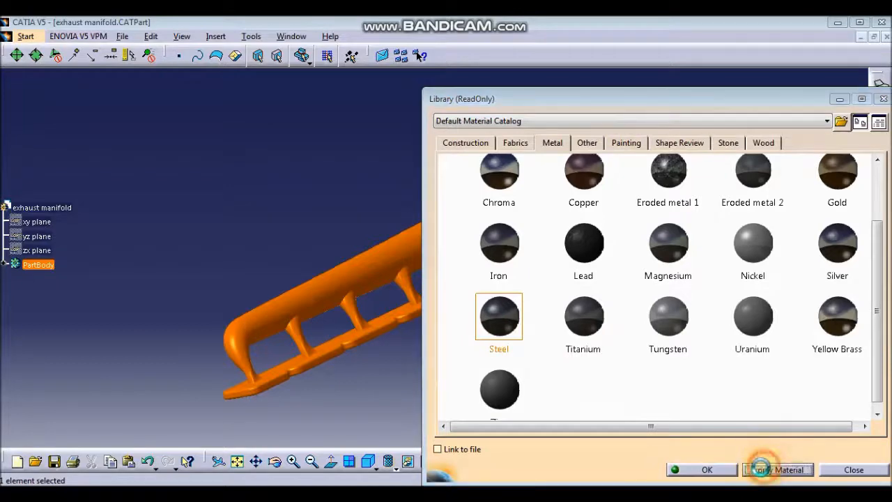
click(703, 470)
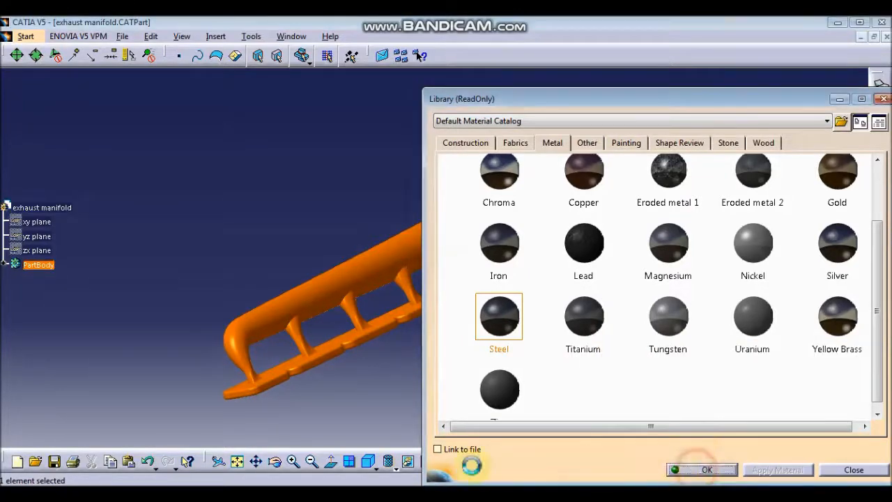
middle_drag(406, 404, 390, 317)
middle_drag(569, 386, 325, 318)
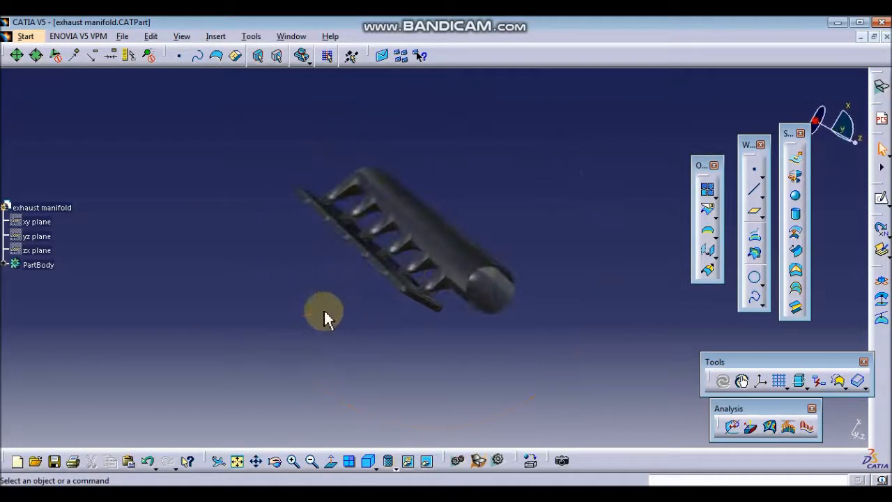